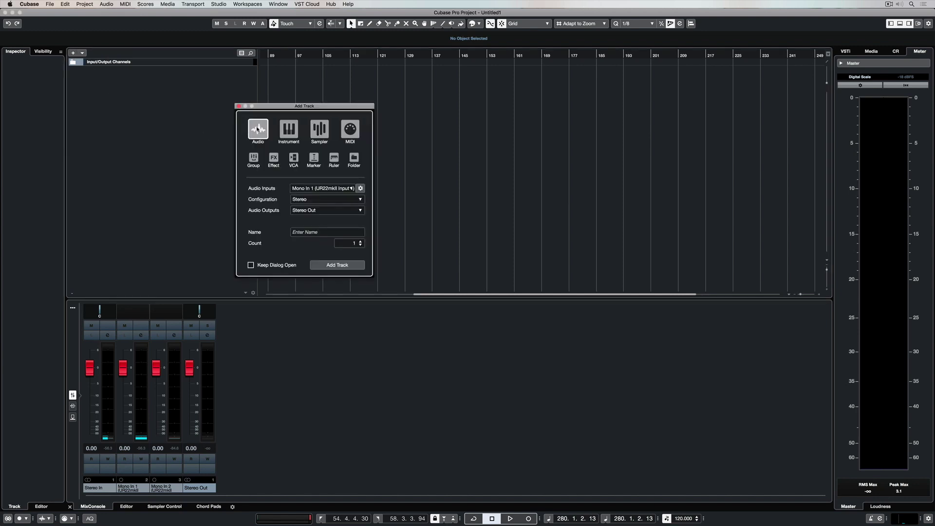
- Add audio tracks named Lead Vocal with the count raised to four, giving Lead Vocal 1–4
left_click(324, 232)
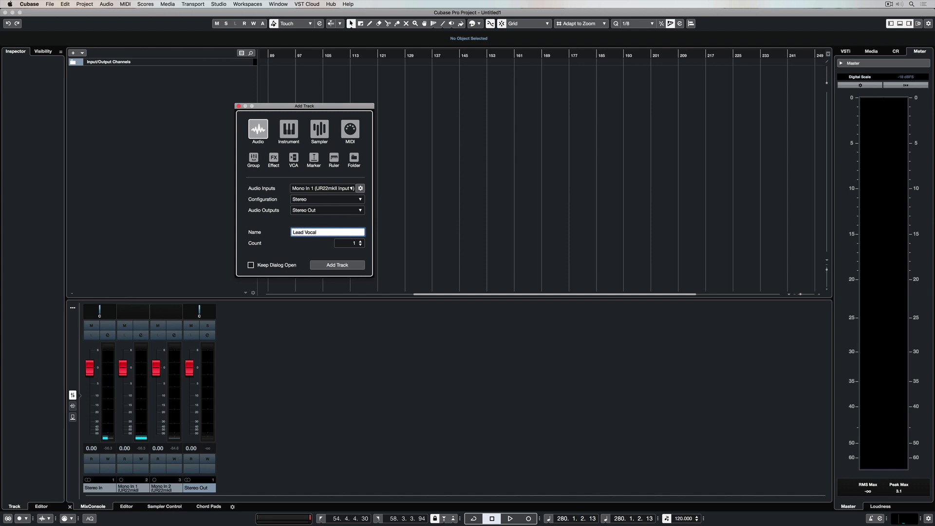
left_click(361, 243)
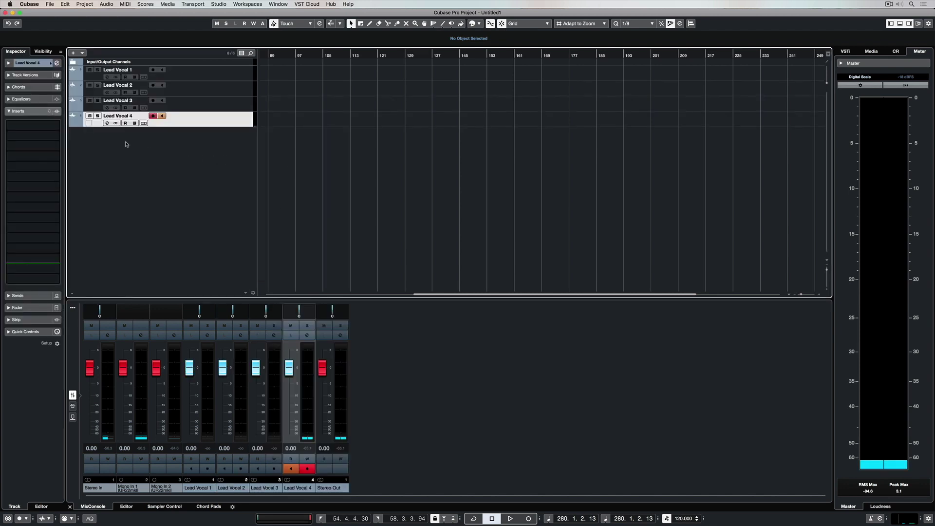
- Add an effect track named REVERB running REVerence, then begin a second effect track for DELAY
right_click(126, 144)
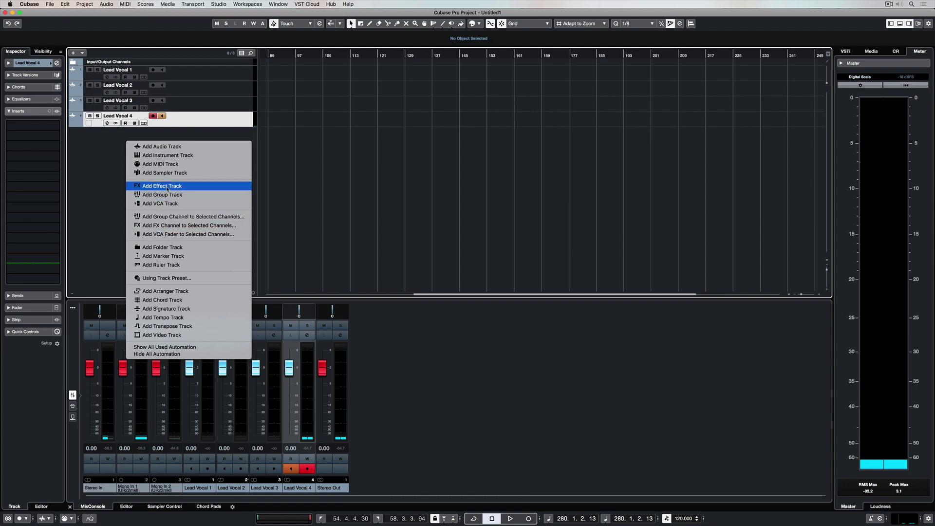
left_click(90, 157)
right_click(108, 153)
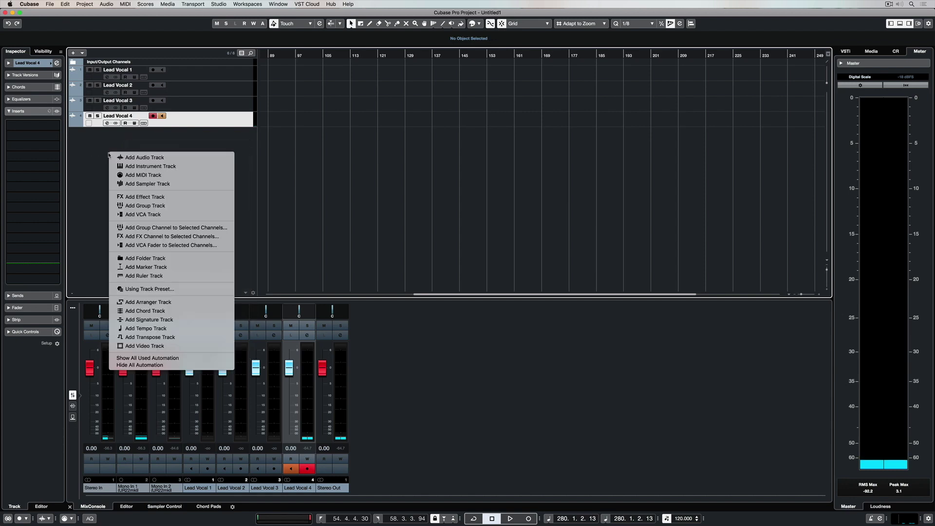
left_click(151, 197)
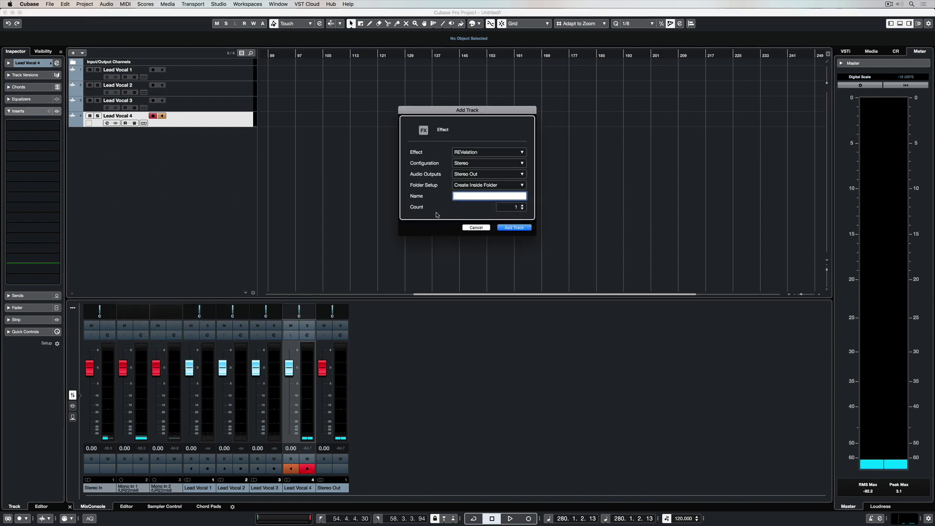
left_click(471, 152)
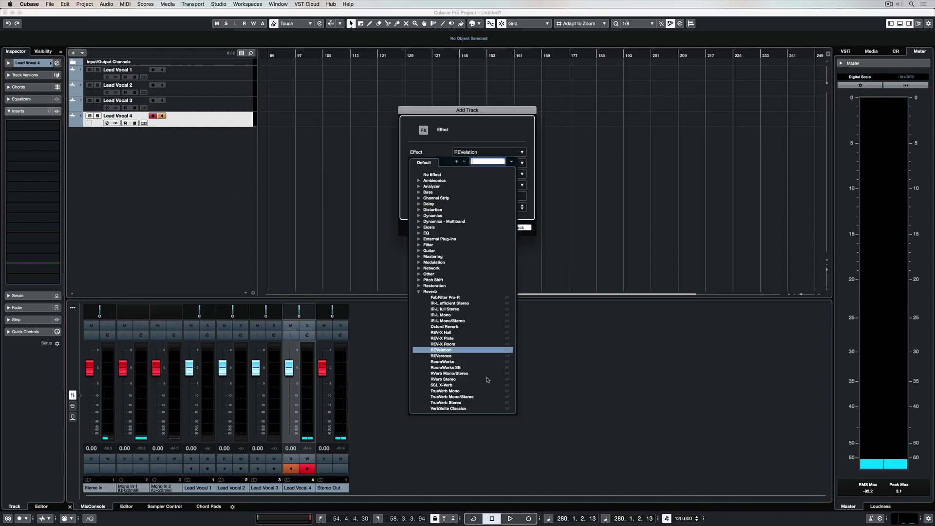
left_click(456, 356)
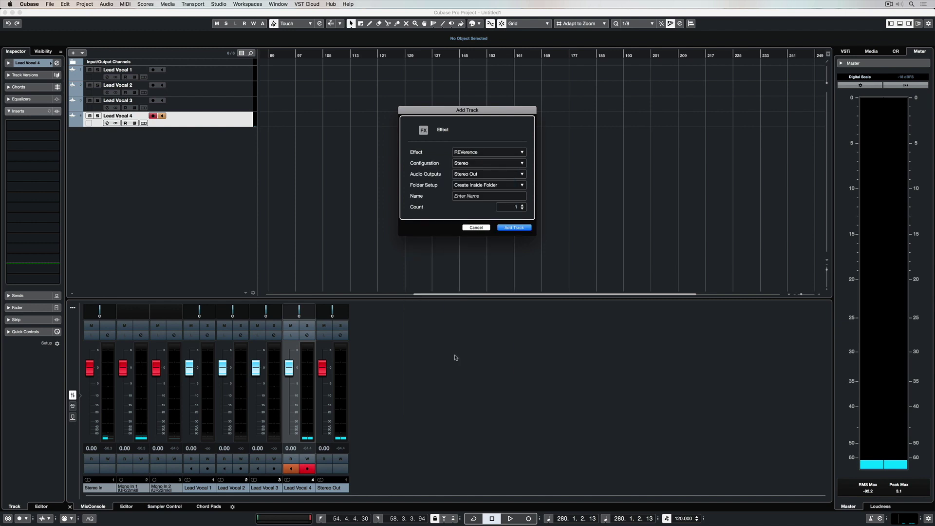
left_click(480, 197)
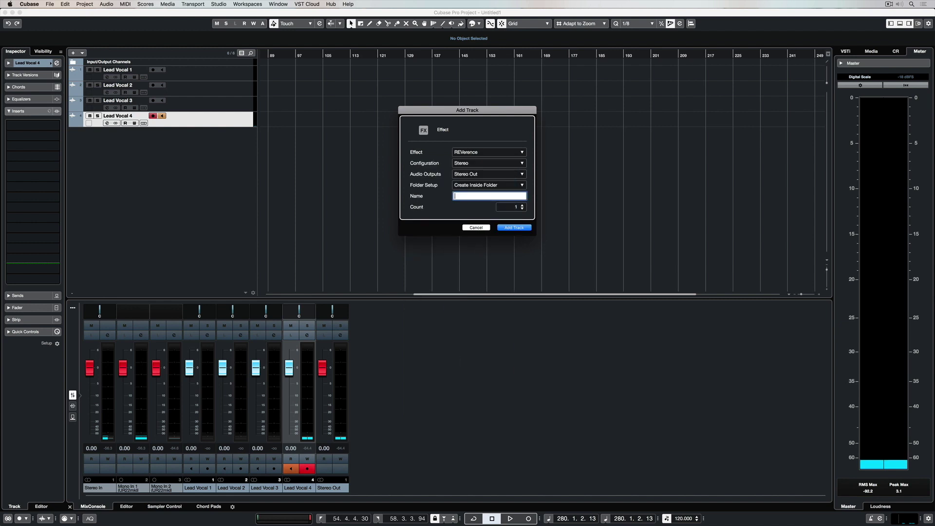
key("Return")
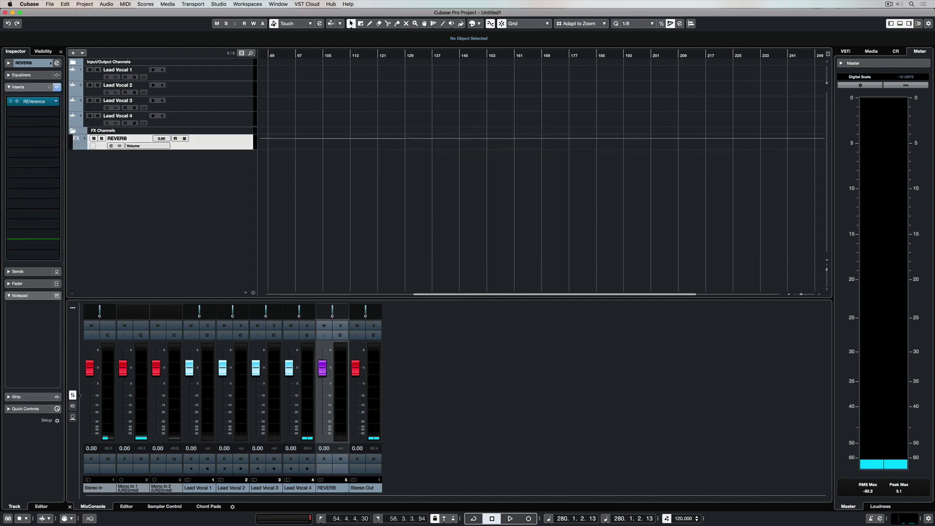
right_click(161, 170)
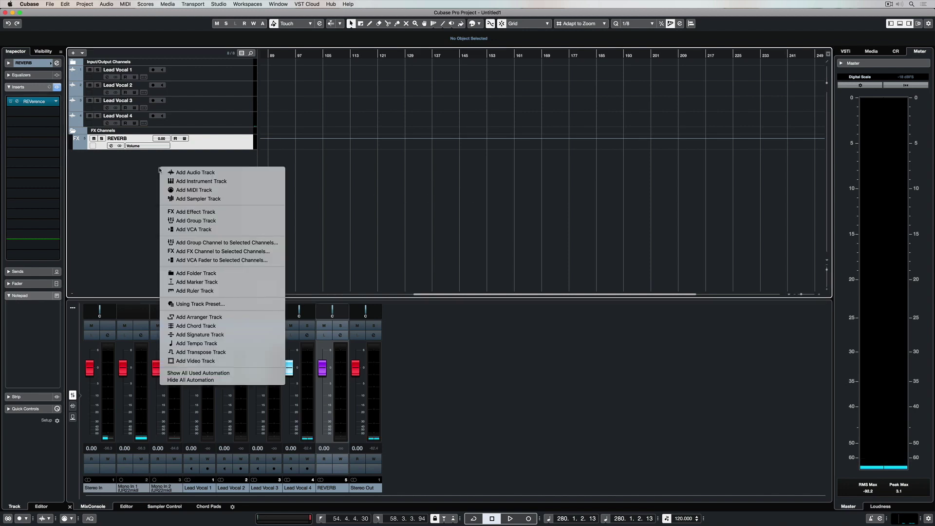
left_click(198, 212)
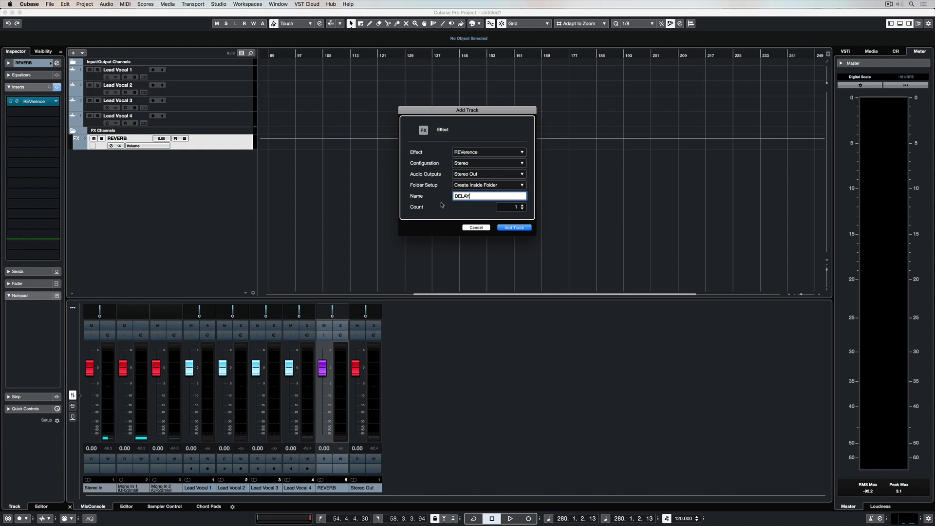
- Create the DELAY effect track, then browse the guitar + vocal templates in the Steinberg Hub
left_click(513, 227)
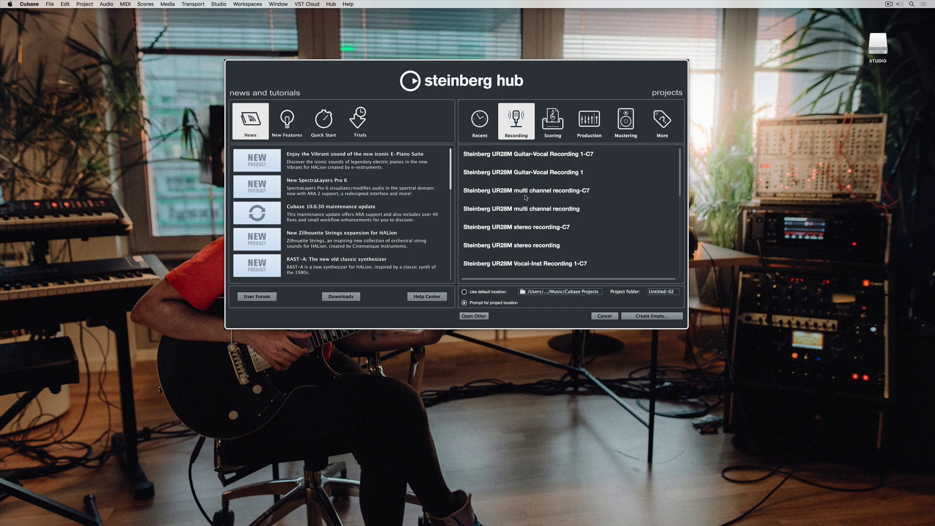
scroll(526, 198, "down", 5)
left_click(501, 211)
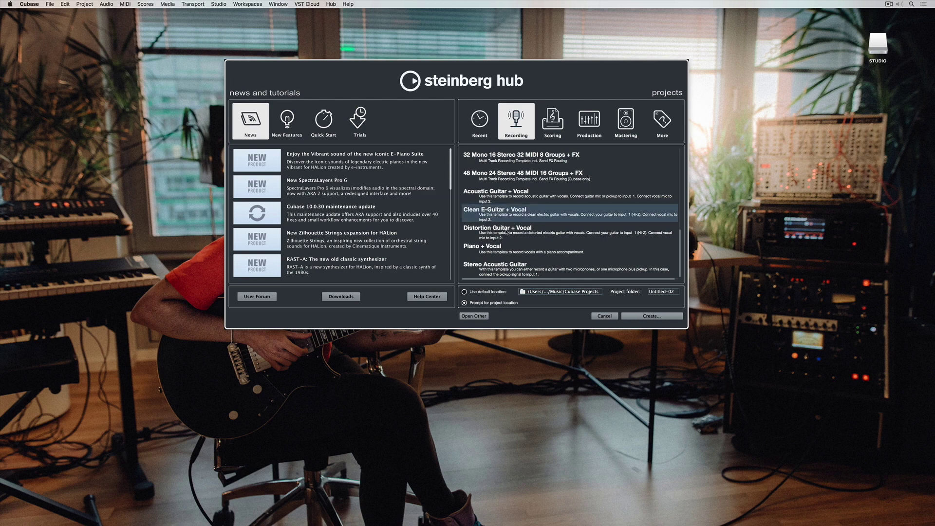
left_click(510, 237)
- Select the Vocal Demo Home template from the Production templates
left_click(547, 137)
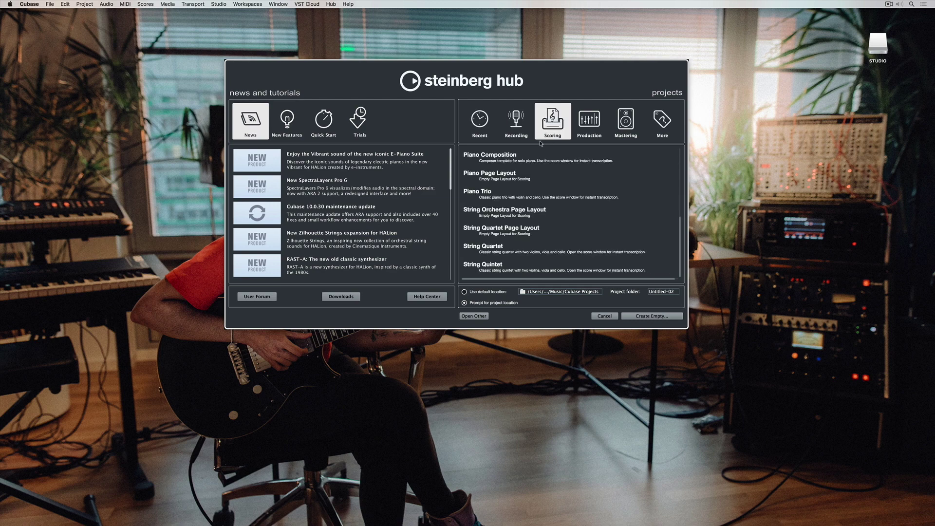
scroll(506, 194, "up", 5)
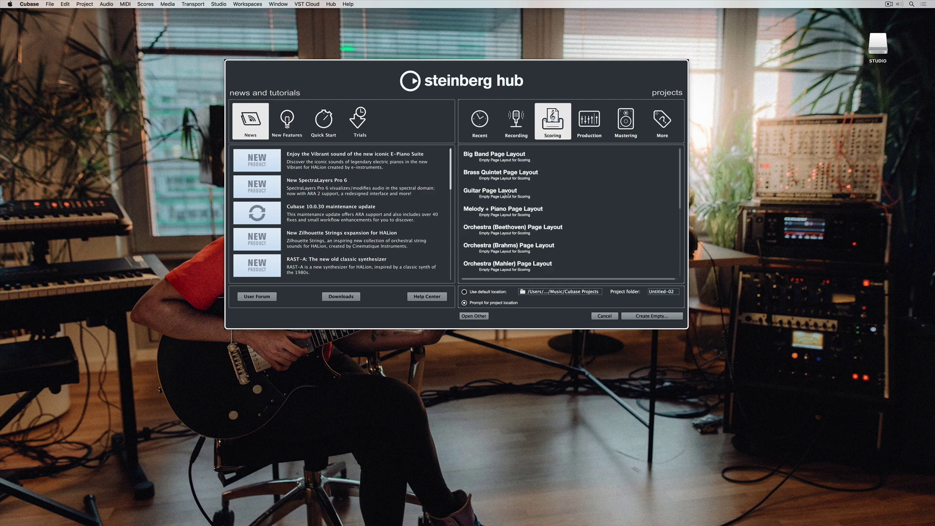
left_click(596, 124)
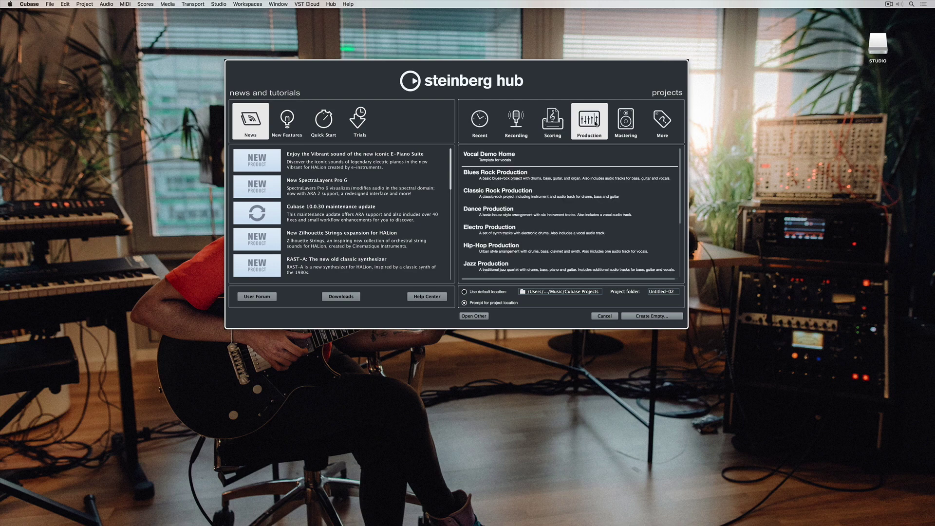
scroll(519, 233, "down", 5)
scroll(519, 233, "up", 5)
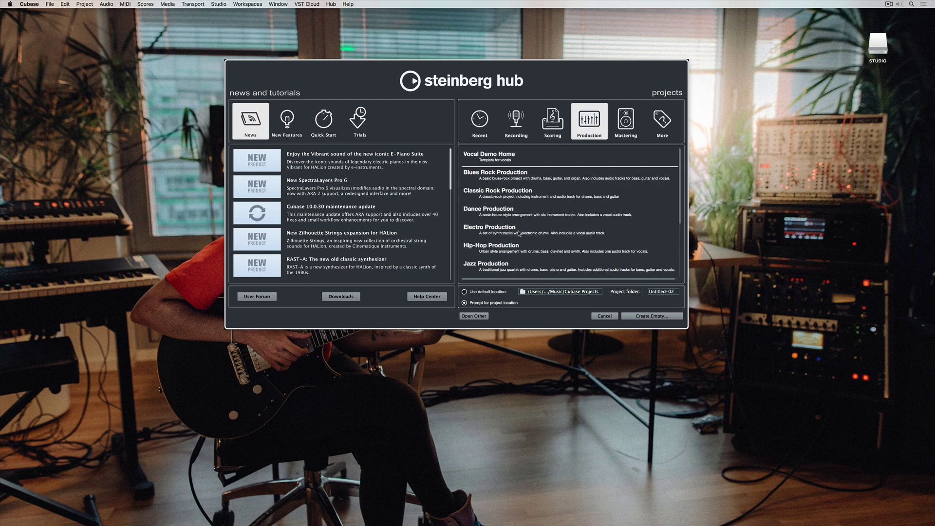
left_click(508, 159)
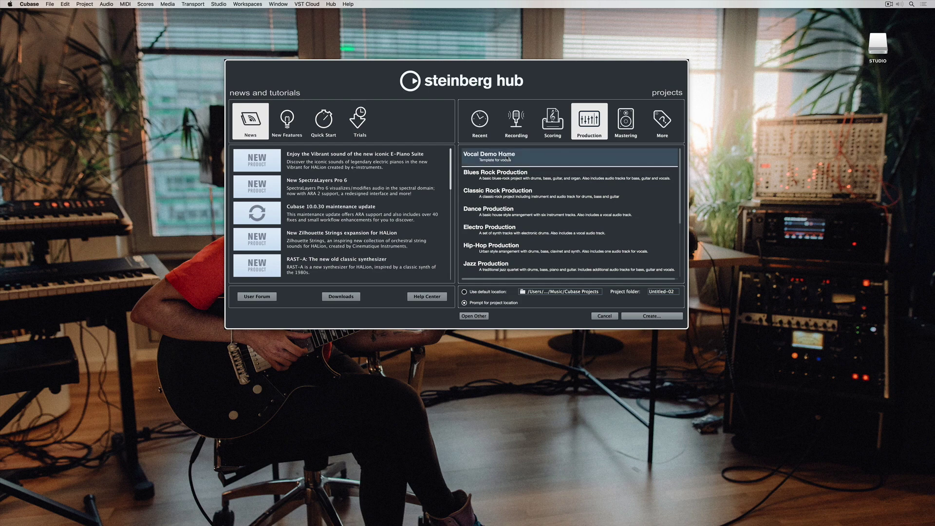
- Create the Vocal Demo Home project and move Lead Vocal 1–4 into a new folder track
left_click(652, 316)
left_click(647, 316)
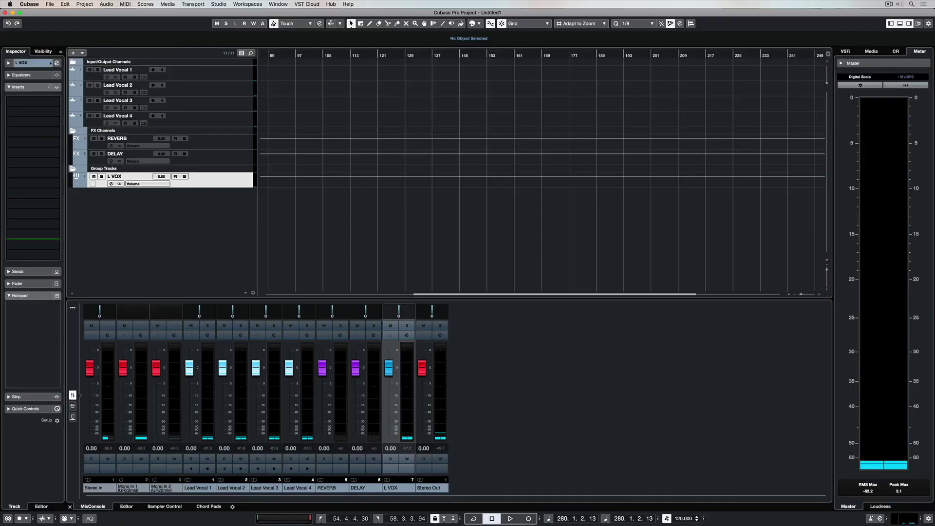
left_click(202, 207)
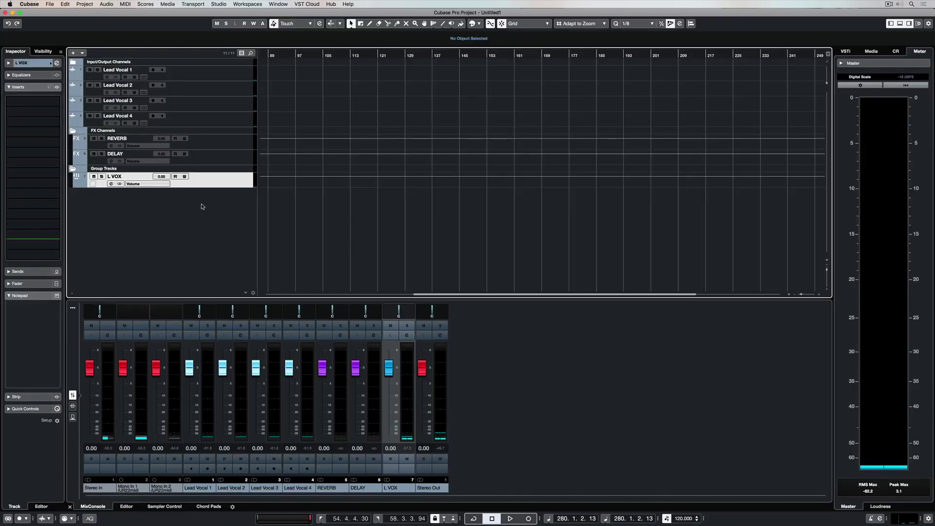
left_click(212, 73)
left_click(214, 121, "shift")
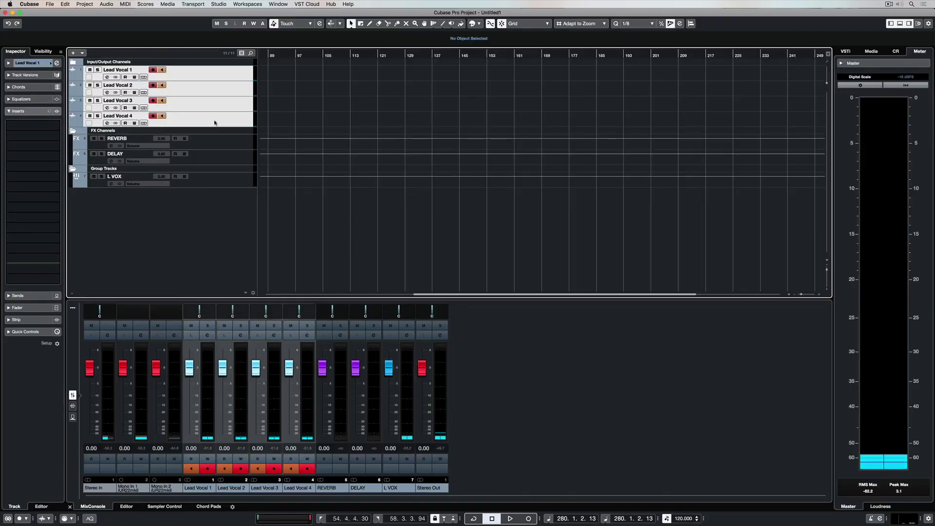
right_click(199, 73)
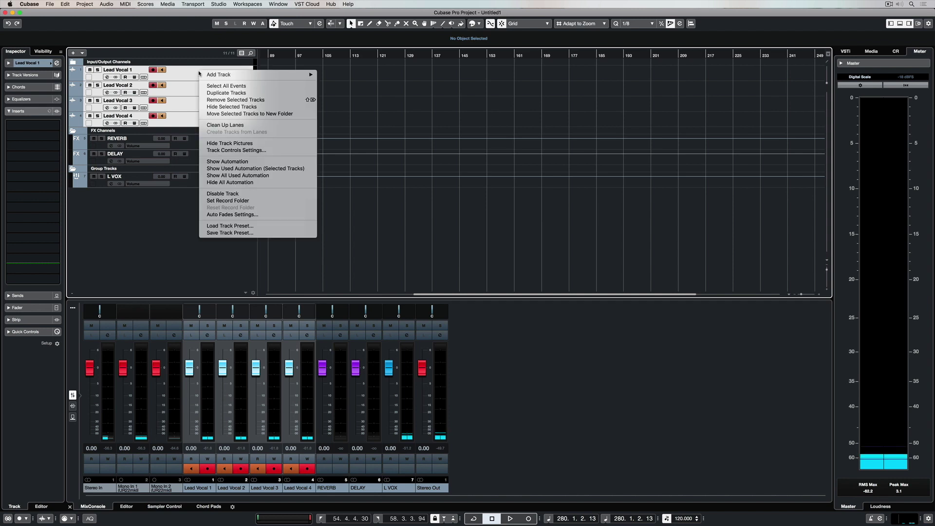
left_click(231, 113)
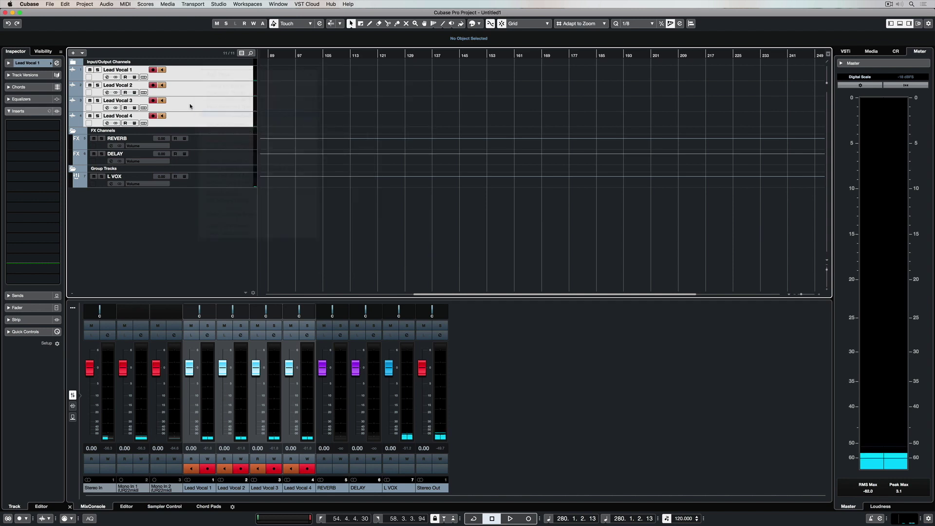
- Rename the new folder track to 'L Vocal'
double_click(119, 72)
type("L Vocal")
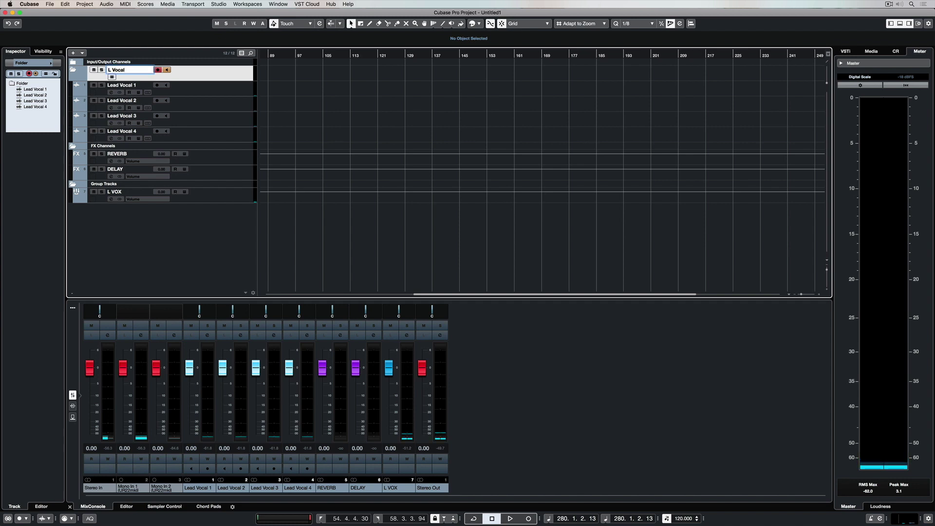
key("Return")
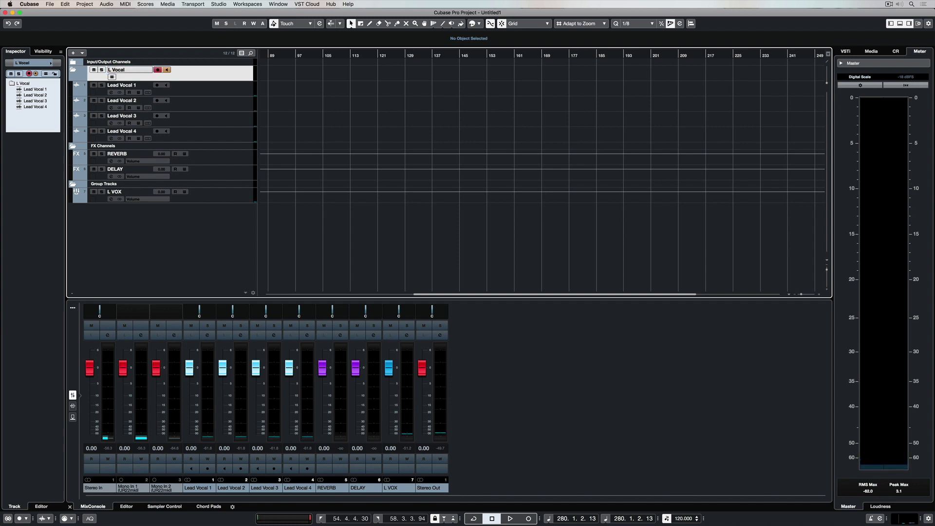
- Colour the L Vocal folder yellow
left_click(51, 64)
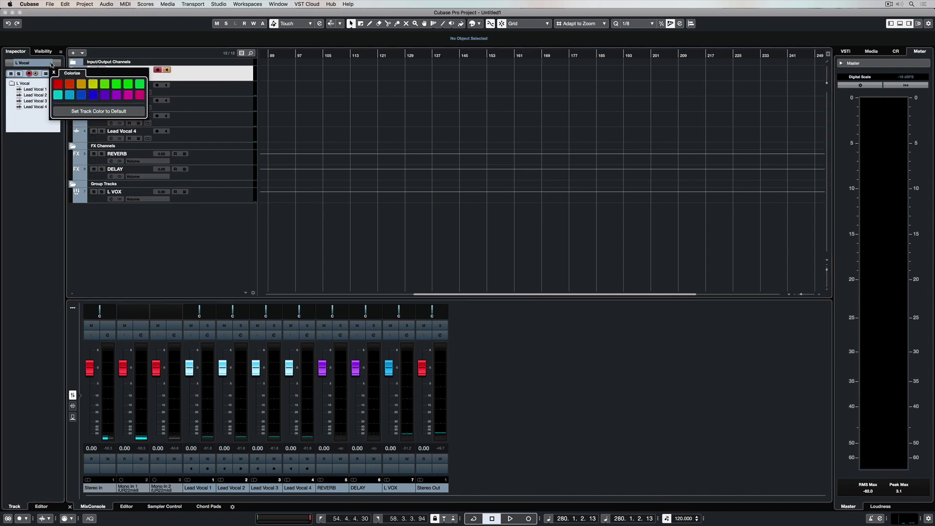
left_click(91, 85)
left_click(188, 236)
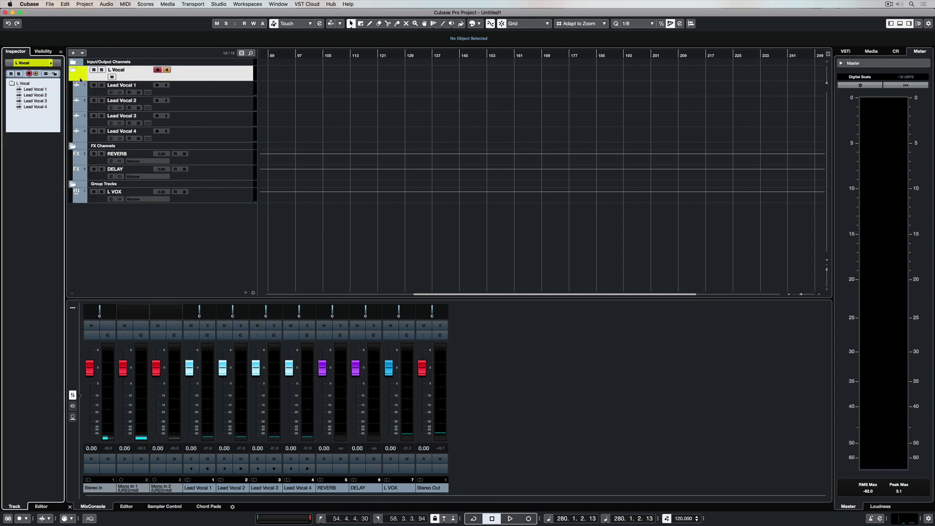
left_click(45, 62)
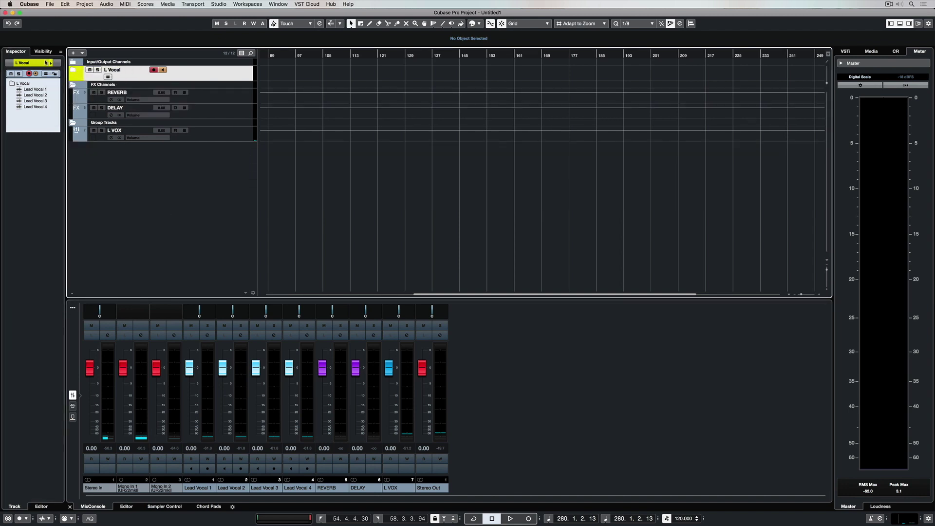
left_click(52, 63)
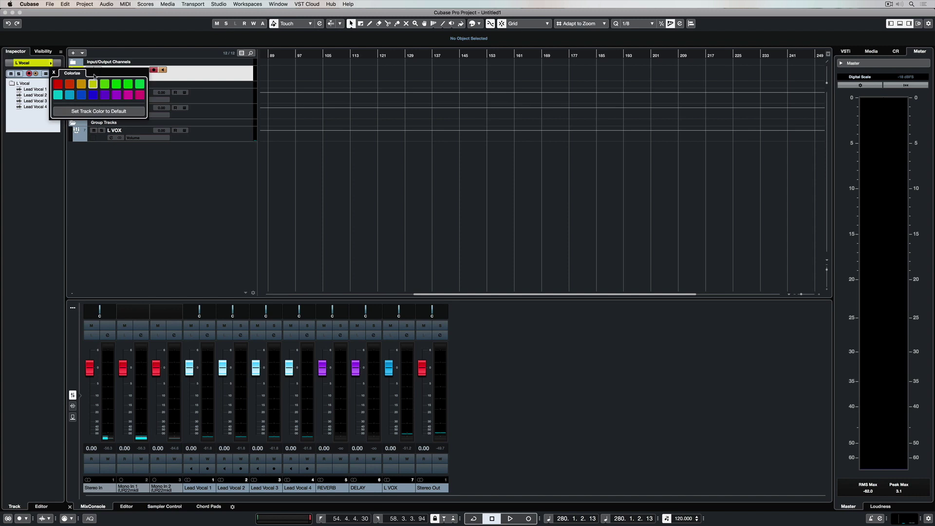
left_click(154, 199)
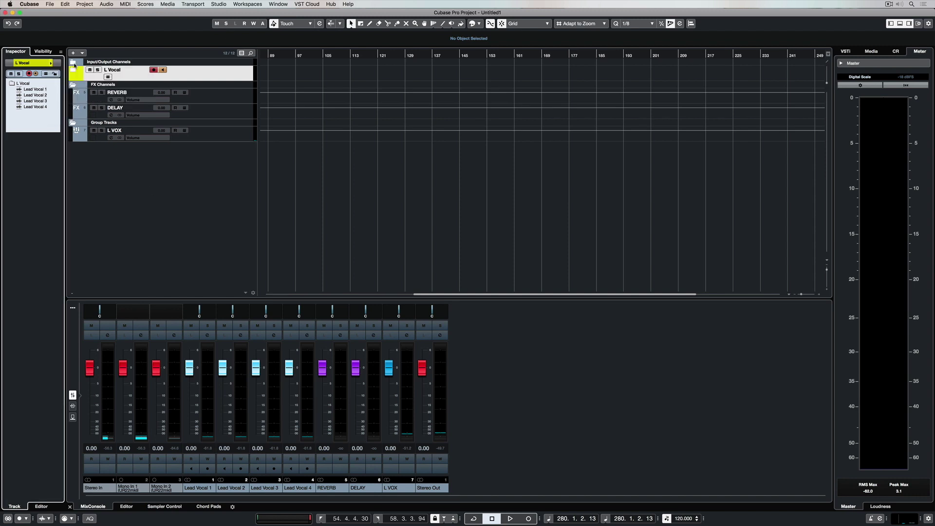
left_click(74, 69)
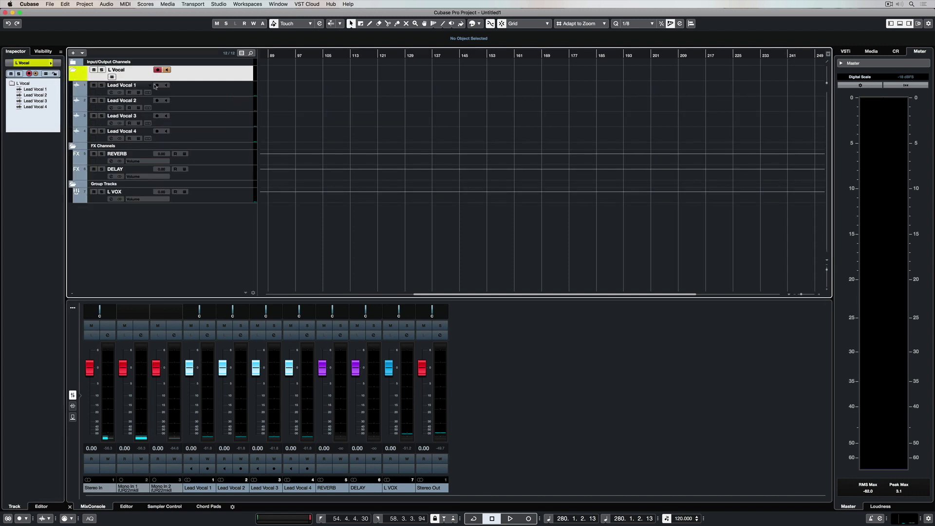
- Colour Lead Vocal 1 yellow and select all four lead vocal tracks
left_click(198, 88)
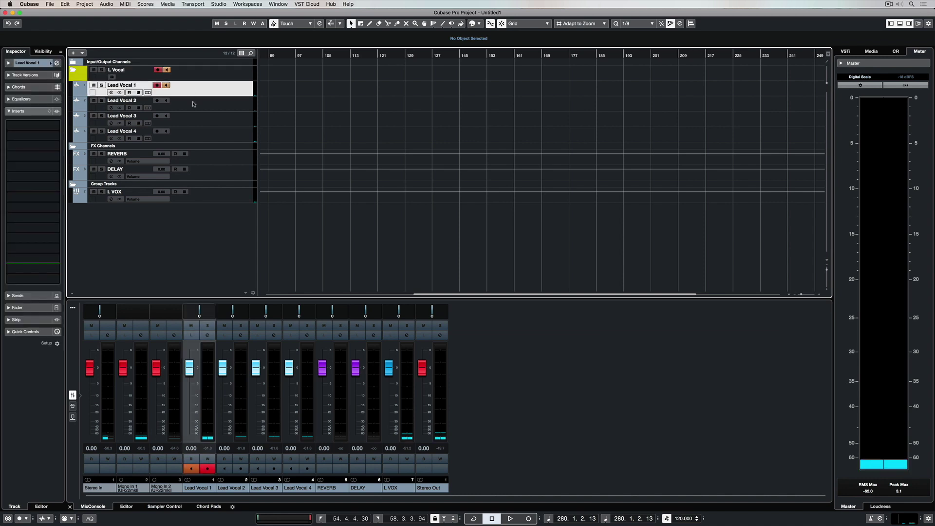
left_click(51, 63)
left_click(92, 83)
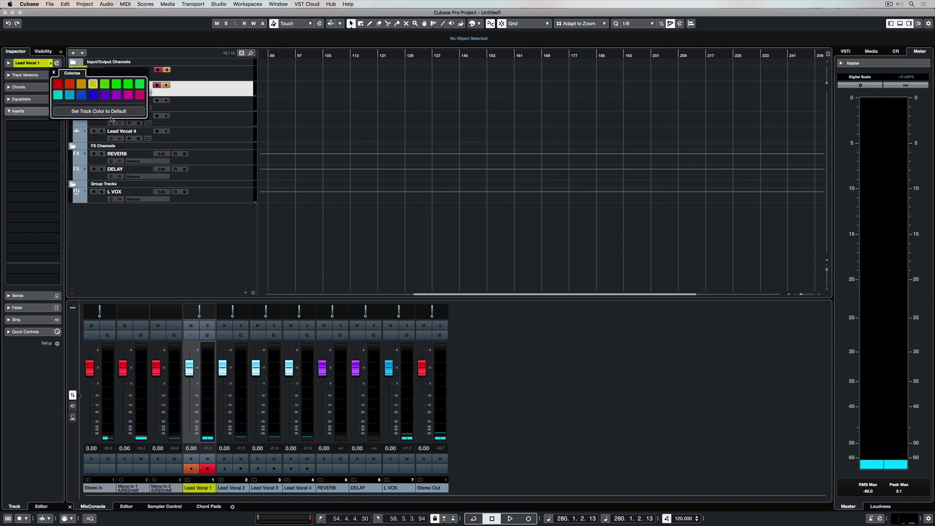
left_click(201, 74)
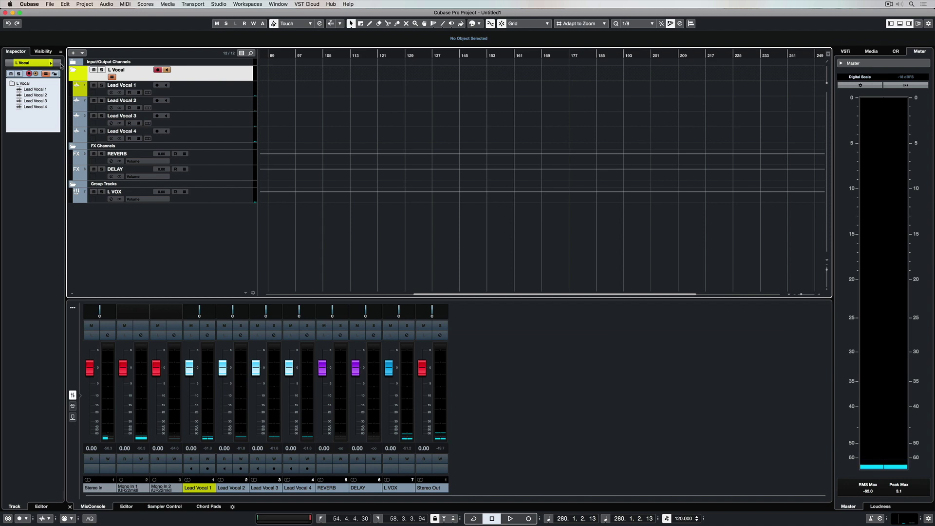
left_click(75, 71)
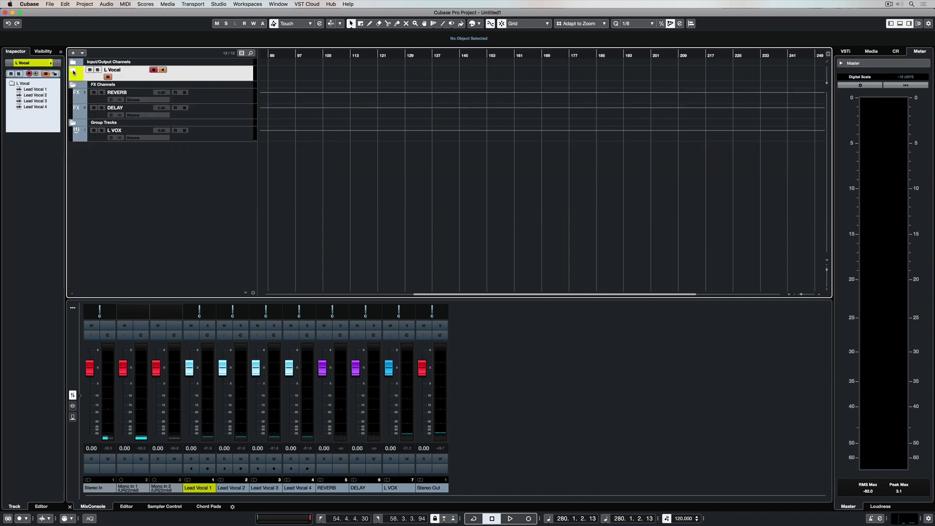
left_click(50, 63)
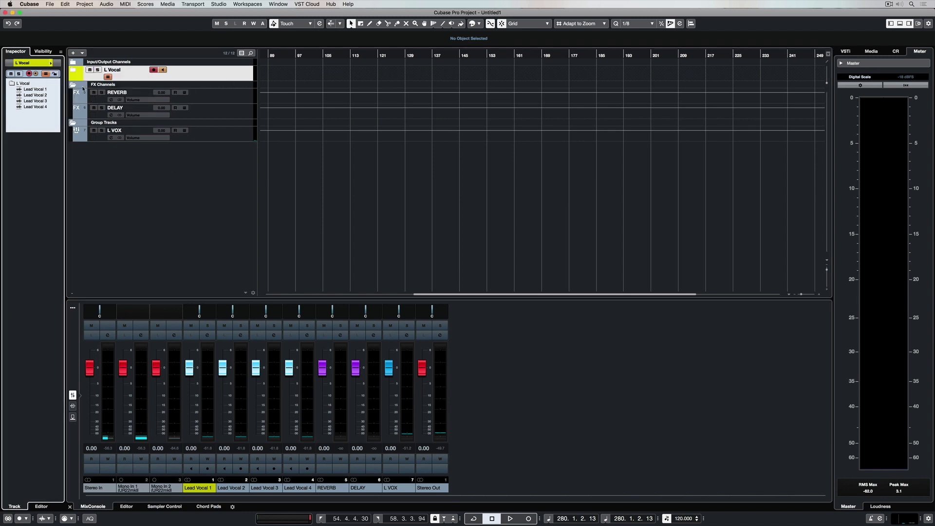
left_click(74, 77)
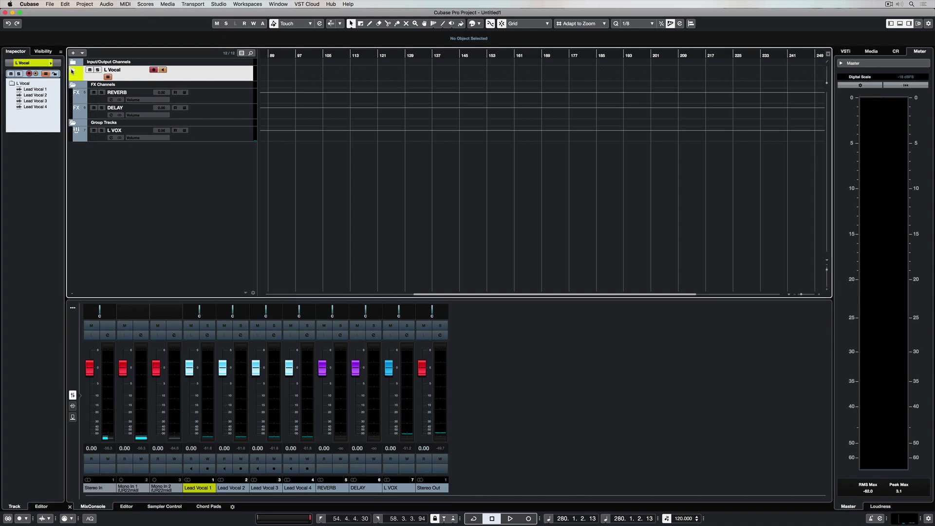
left_click(237, 91)
left_click(215, 137, "shift")
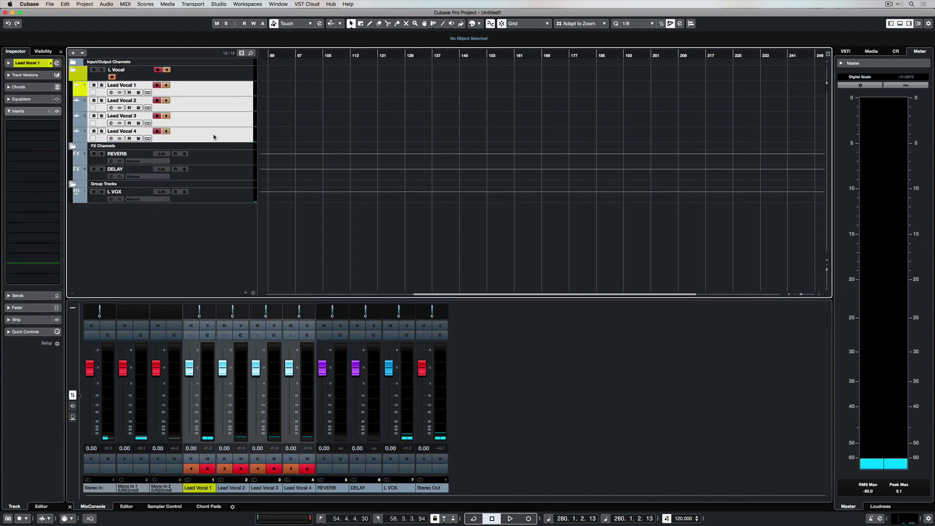
left_click(50, 63)
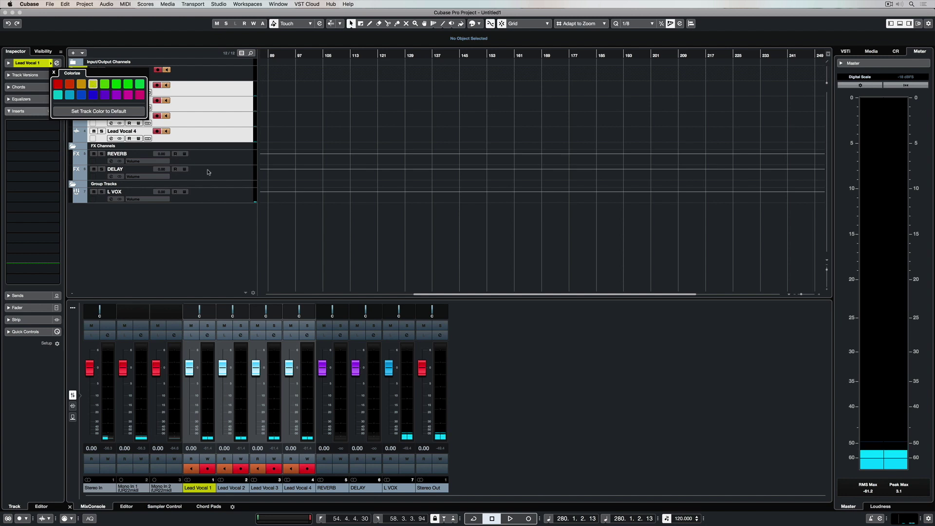
- Colour Lead Vocal 2, 3 and 4 yellow
left_click(201, 108)
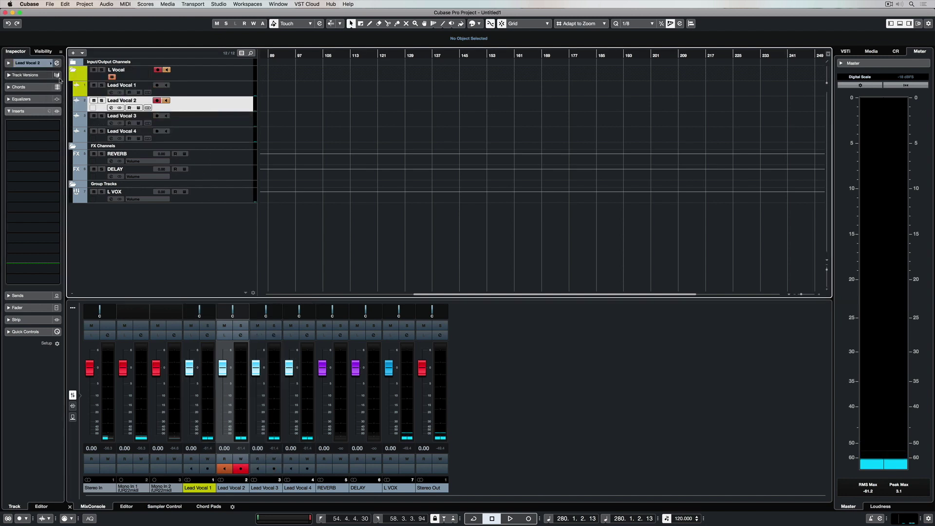
left_click(50, 63)
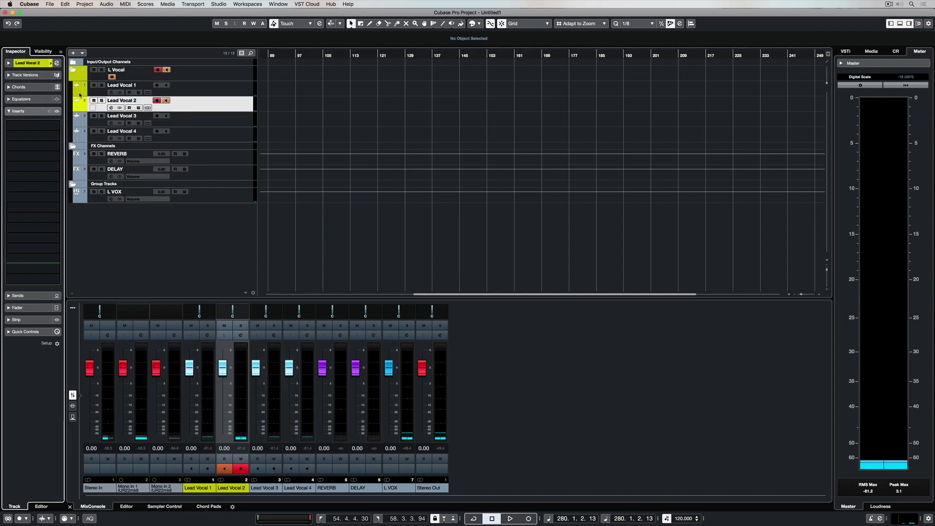
left_click(144, 125)
left_click(144, 125)
left_click(200, 121)
left_click(50, 63)
left_click(93, 90)
left_click(211, 131)
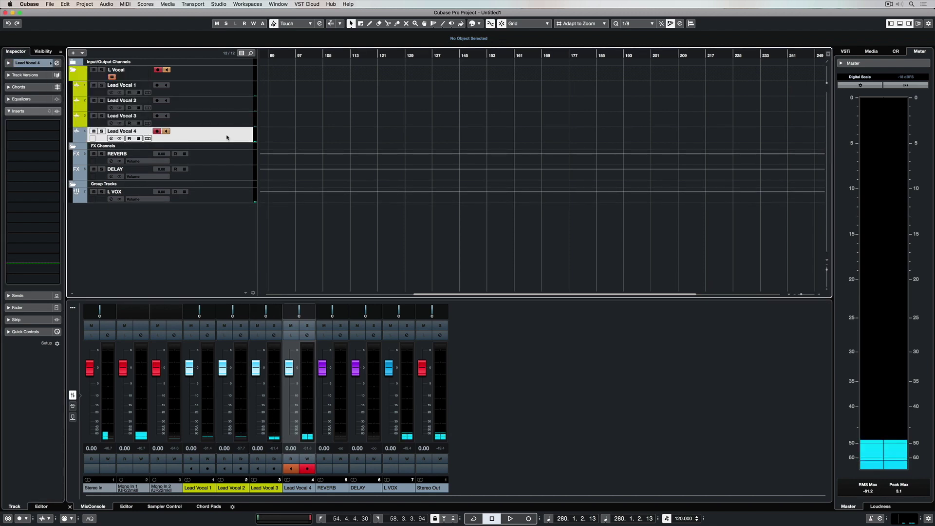
left_click(50, 63)
left_click(92, 84)
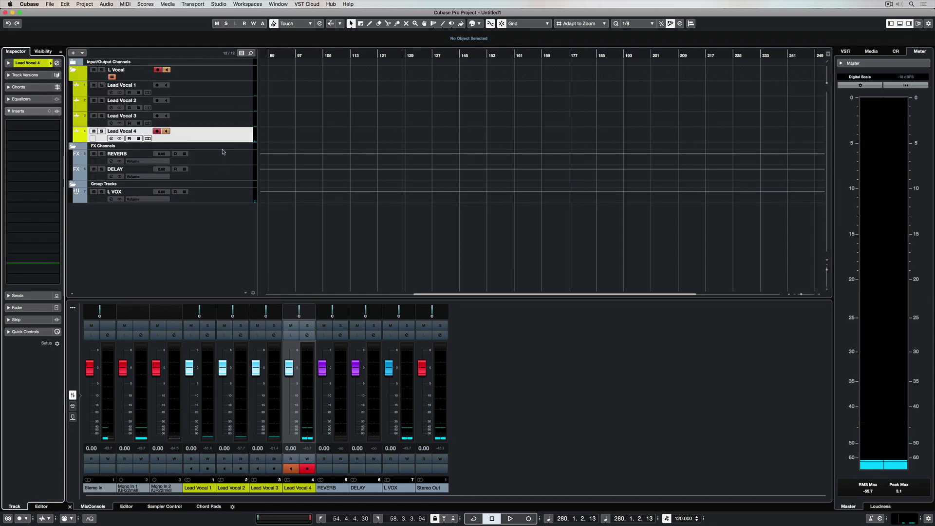
- Colour the REVERB and DELAY effect tracks magenta
left_click(146, 161)
left_click(50, 63)
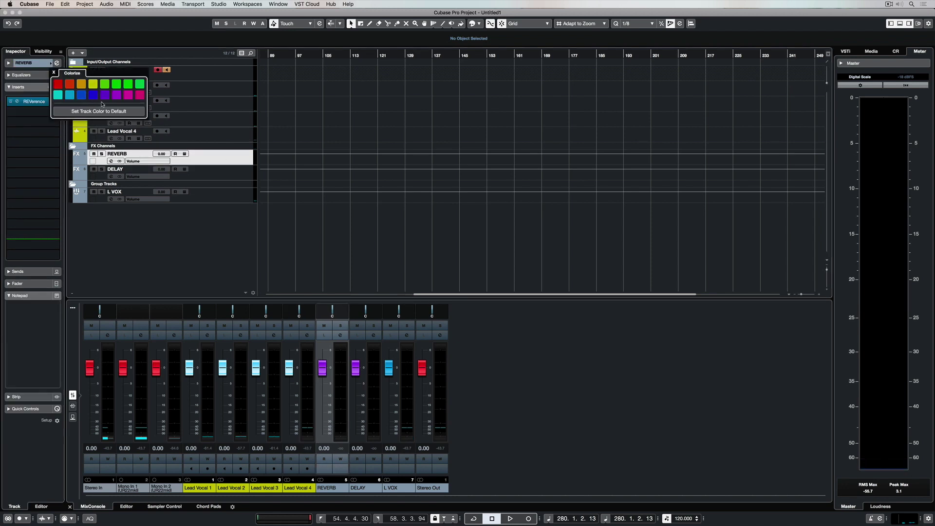
left_click(139, 97)
key("Down")
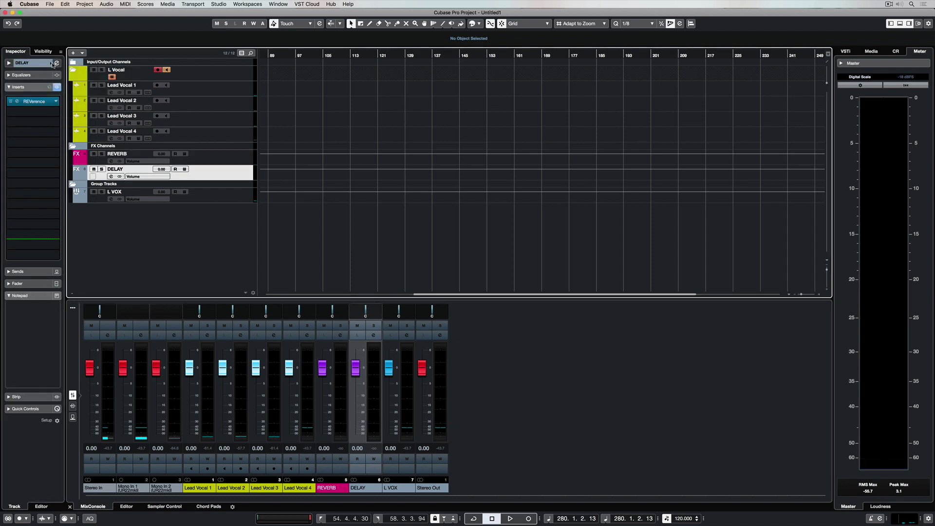
left_click(53, 64)
left_click(140, 95)
- Colour the Group Tracks folder cyan and the L VOX track teal
left_click(227, 191)
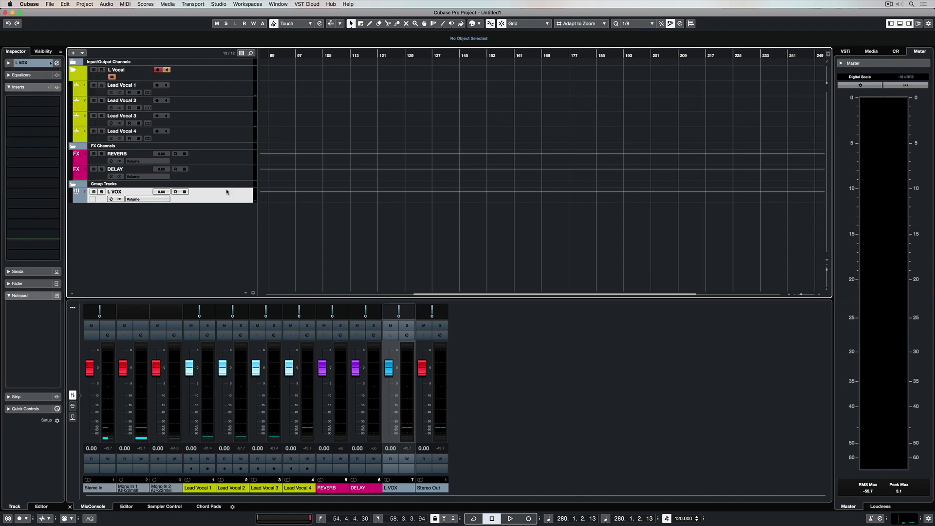
left_click(73, 185)
left_click(51, 63)
left_click(70, 95)
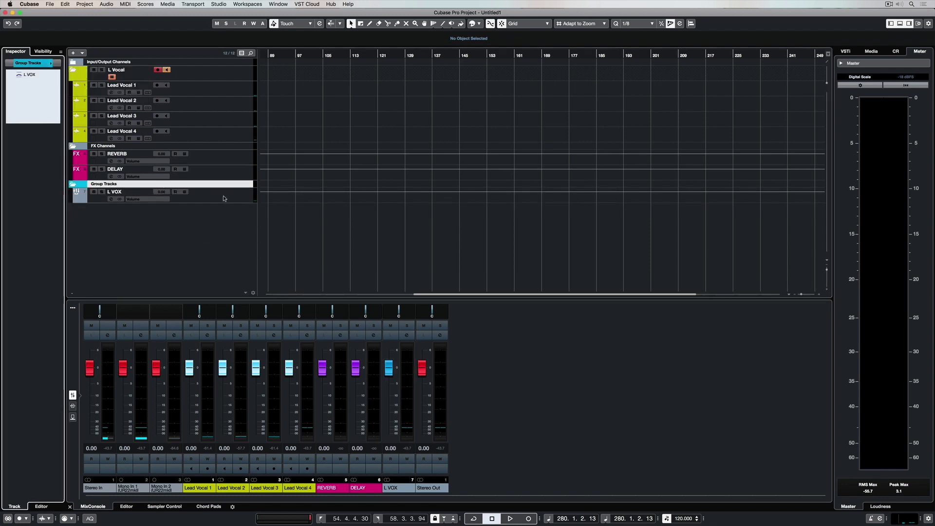
left_click(222, 194)
left_click(51, 64)
left_click(58, 95)
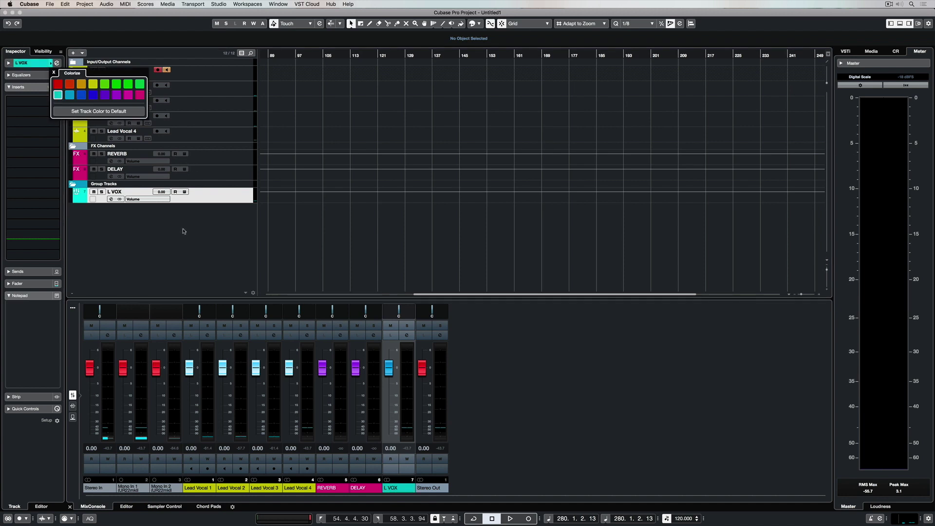
- Colour the FX Channels folder purple and recolour REVERB and DELAY purple
left_click(218, 146)
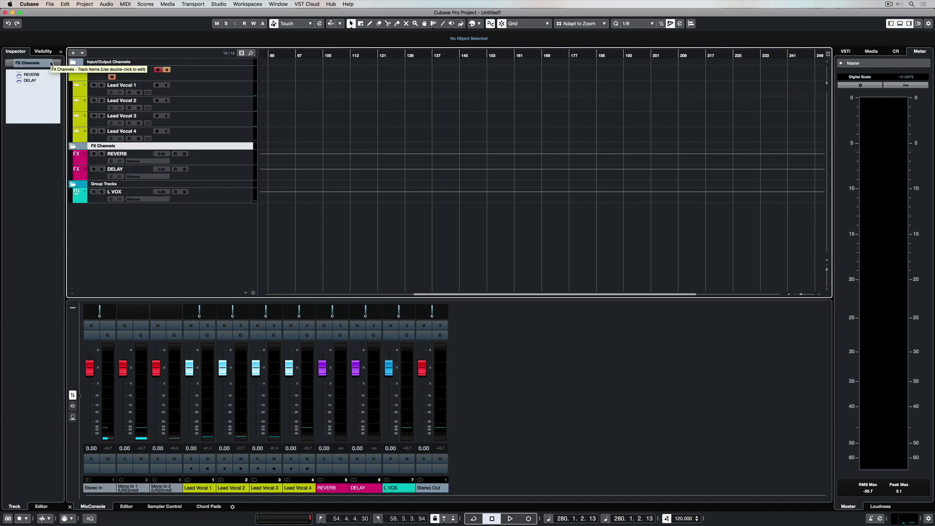
left_click(50, 63)
left_click(105, 97)
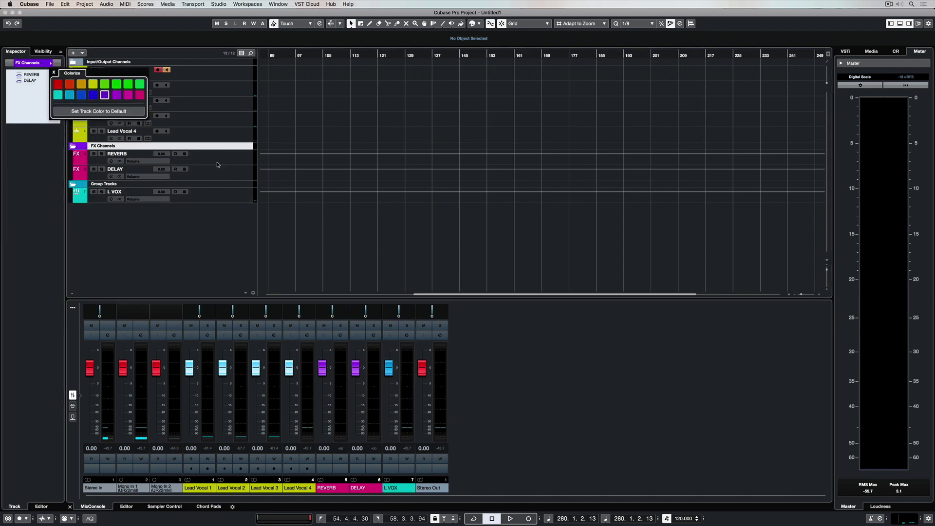
left_click(211, 162)
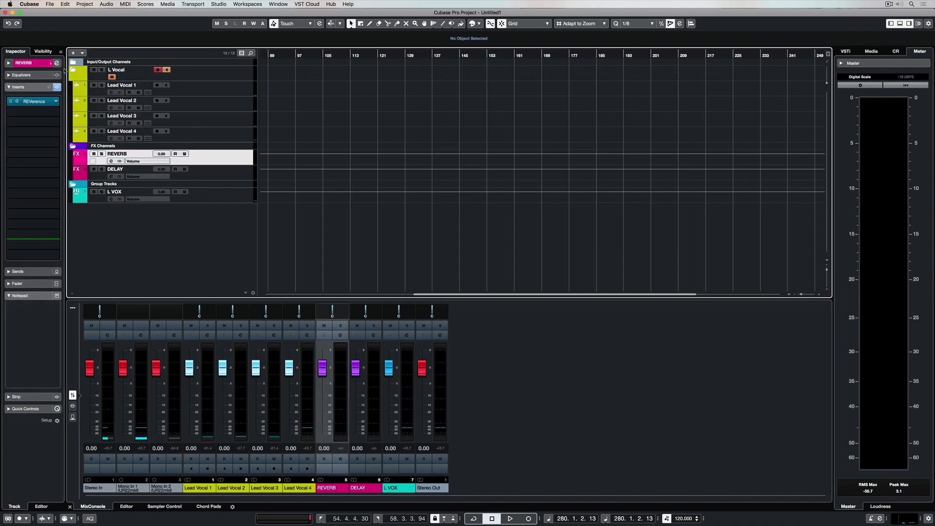
left_click(50, 63)
left_click(240, 177)
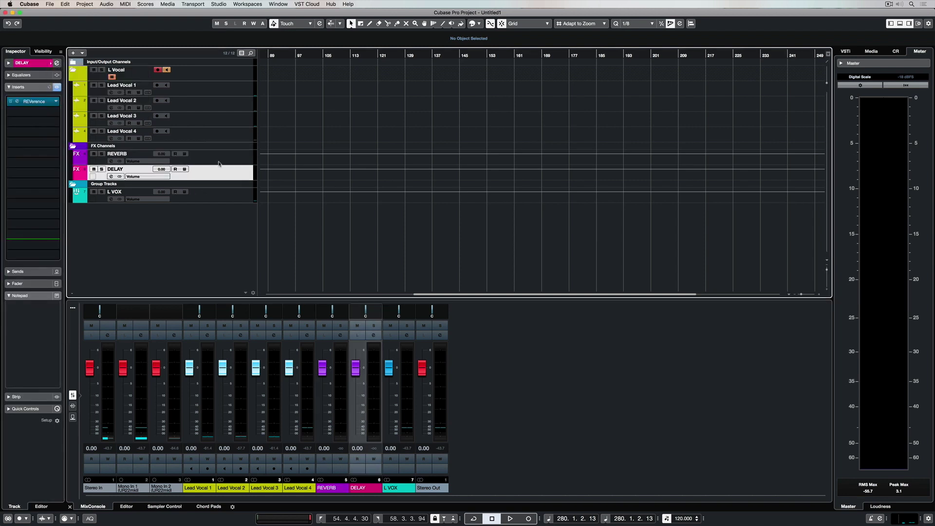
left_click(51, 63)
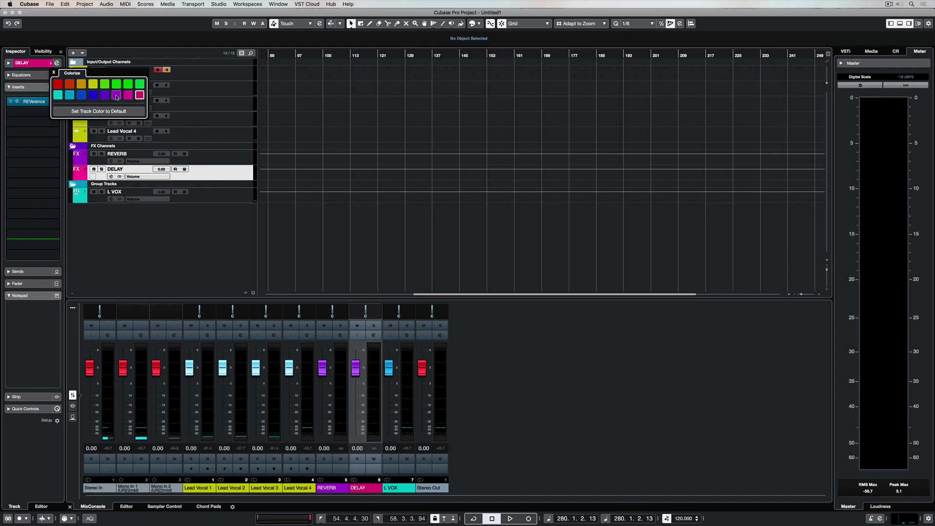
left_click(225, 157)
- Colour Stereo Out and the Input/Output Channels folder red
left_click(72, 62)
left_click(50, 64)
left_click(58, 84)
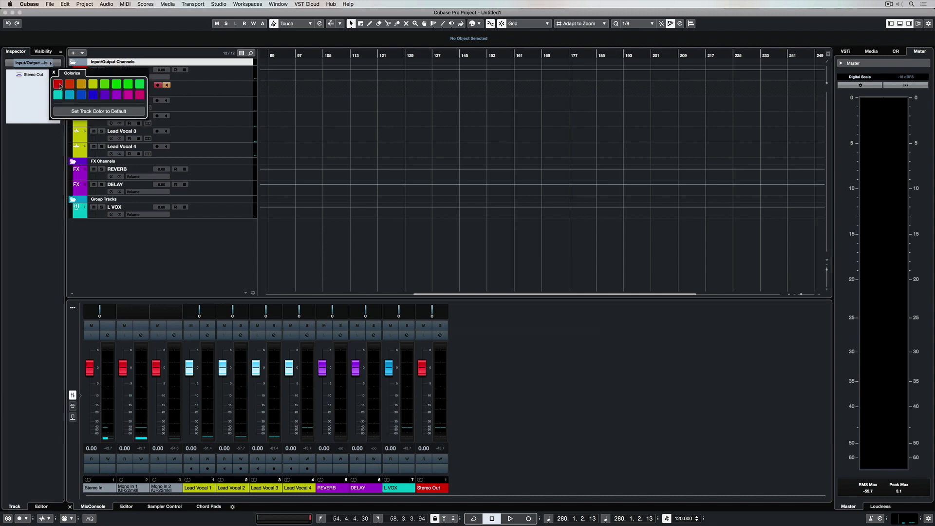
left_click(51, 63)
left_click(59, 84)
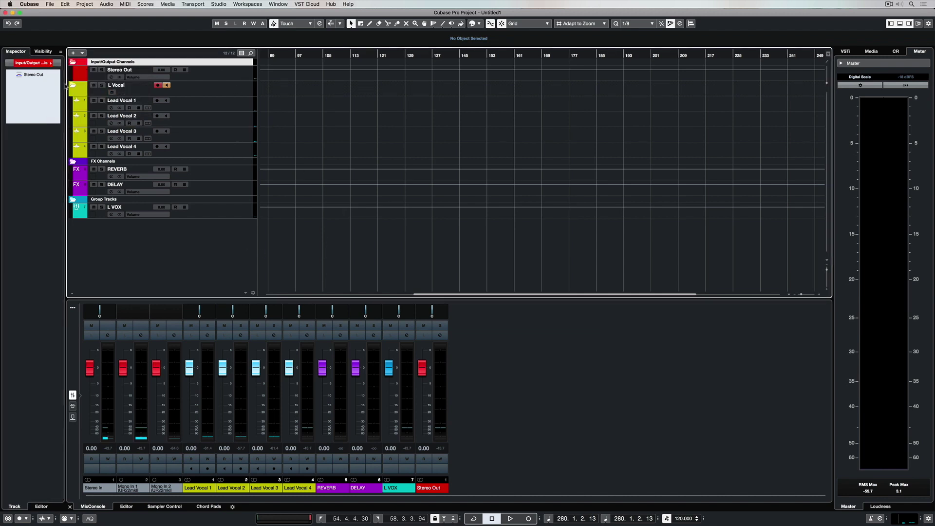
- Duplicate the L Vocal folder with its tracks and name the copy 'B Vocal'
left_click(73, 85)
right_click(128, 89)
left_click(147, 112)
double_click(117, 100)
type("B")
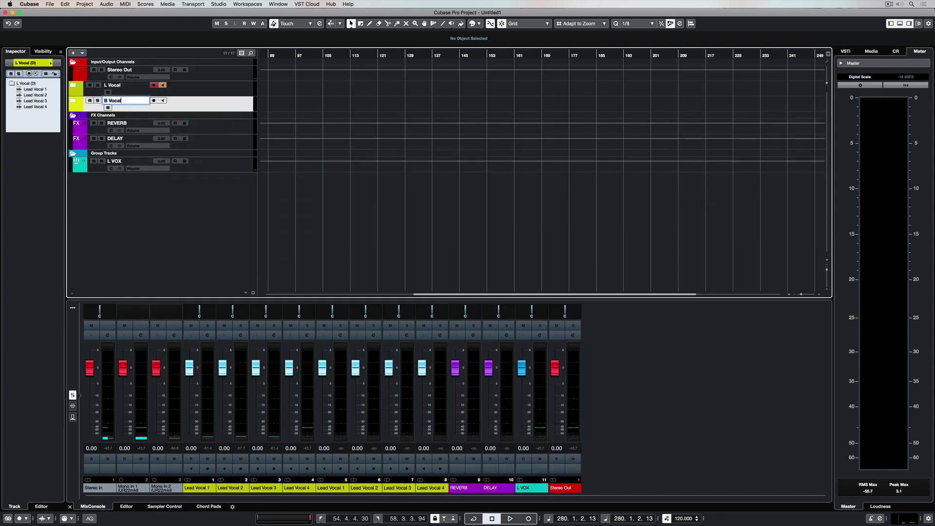
type(" Vocal")
key("Tab")
- Rename its tracks B Vocal 1–4, then pan B Vocal 1 left and B Vocal 2 right
type("B")
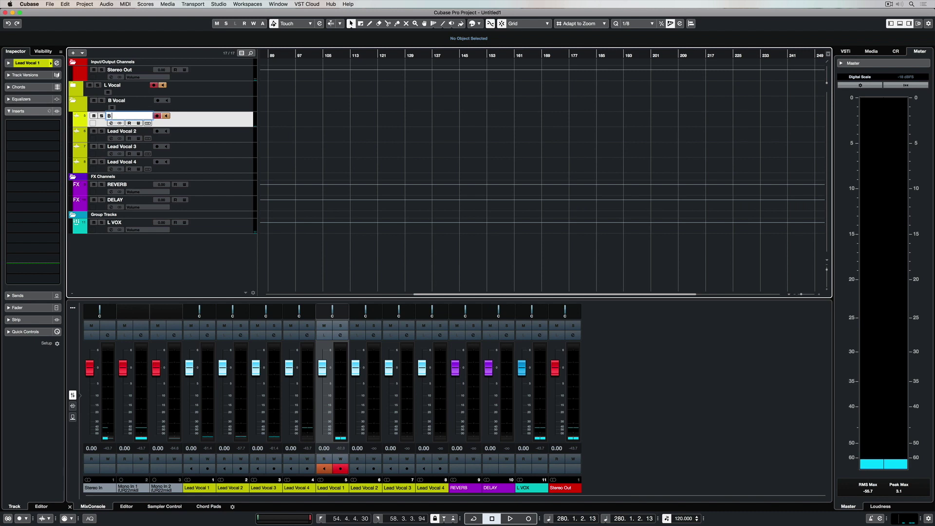
type(" Vocal 1")
key("Tab")
type("B Vocal 2")
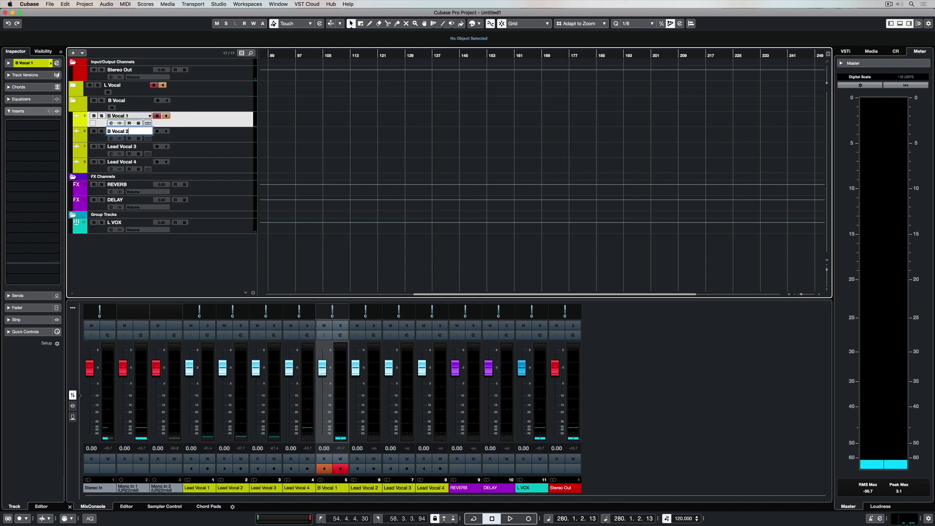
key("Tab")
type("B Vocal 3")
key("Tab")
type("B Vocal 4")
key("Return")
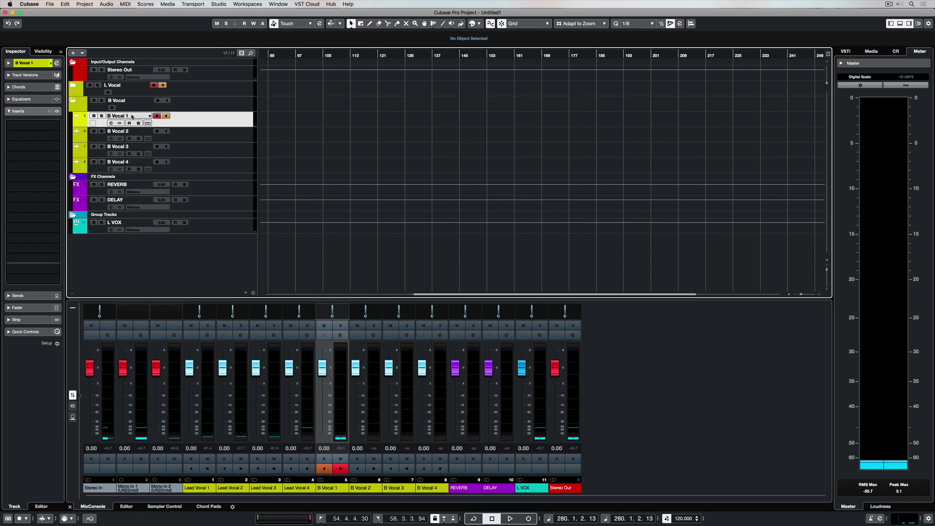
left_click_drag(334, 310, 451, 313)
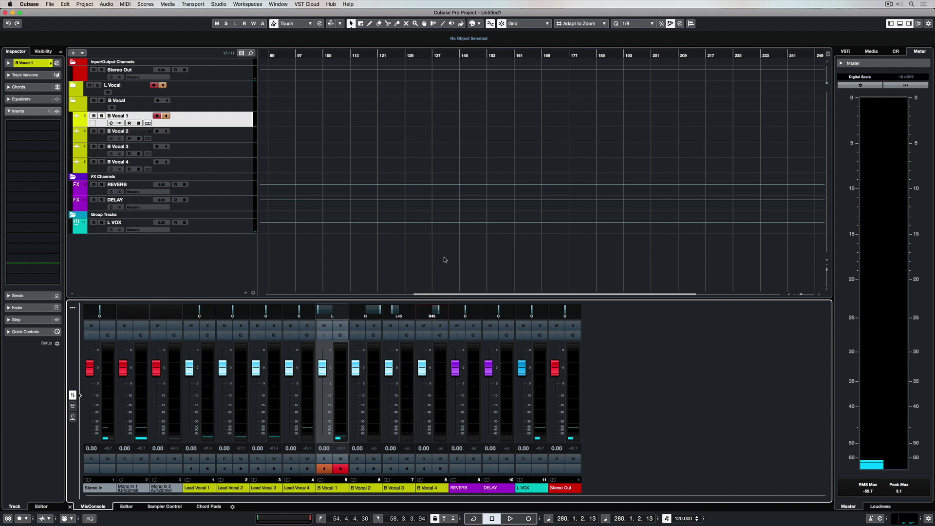
- Collapse the B Vocal, FX Channels and Group Tracks folders
left_click(73, 102)
scroll(81, 101, "down", 1)
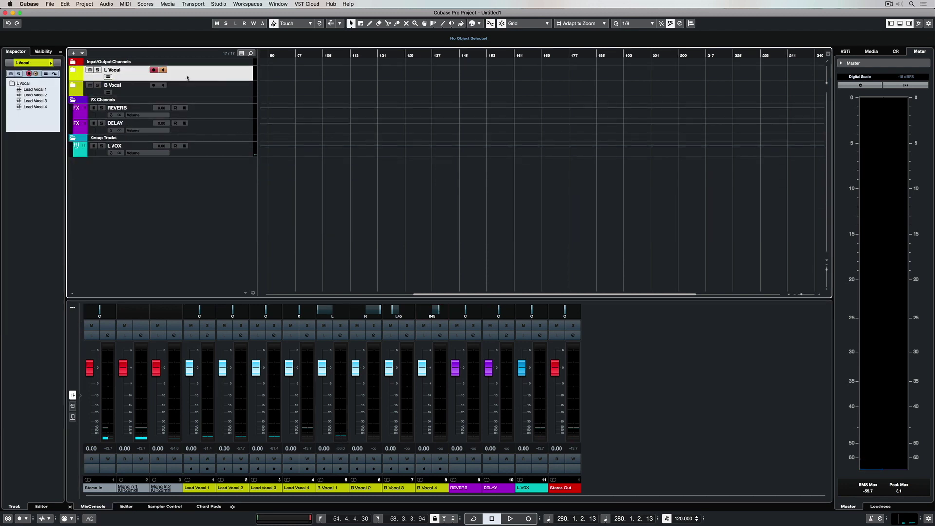
left_click(73, 99)
left_click(73, 107)
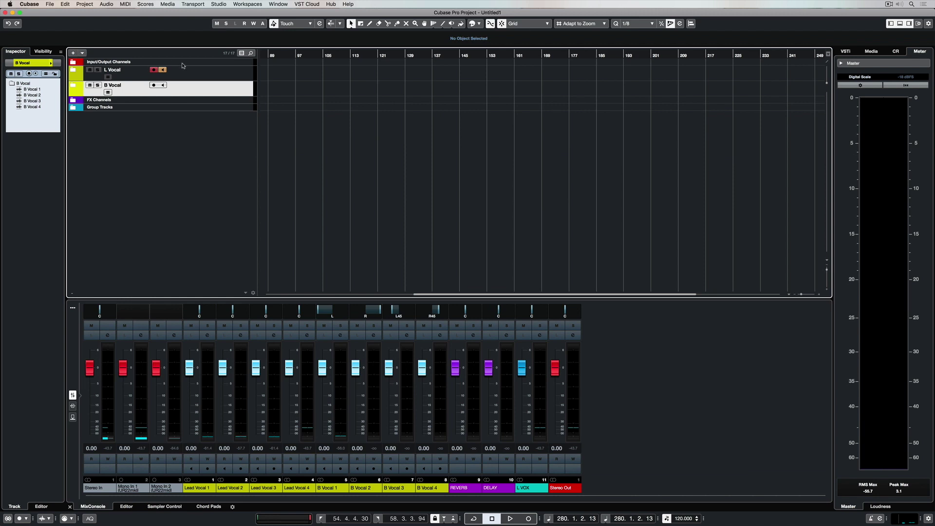
- Set Add Track for three Groove Agent SE instrument tracks routed to Stereo Out
left_click(74, 53)
left_click(288, 129)
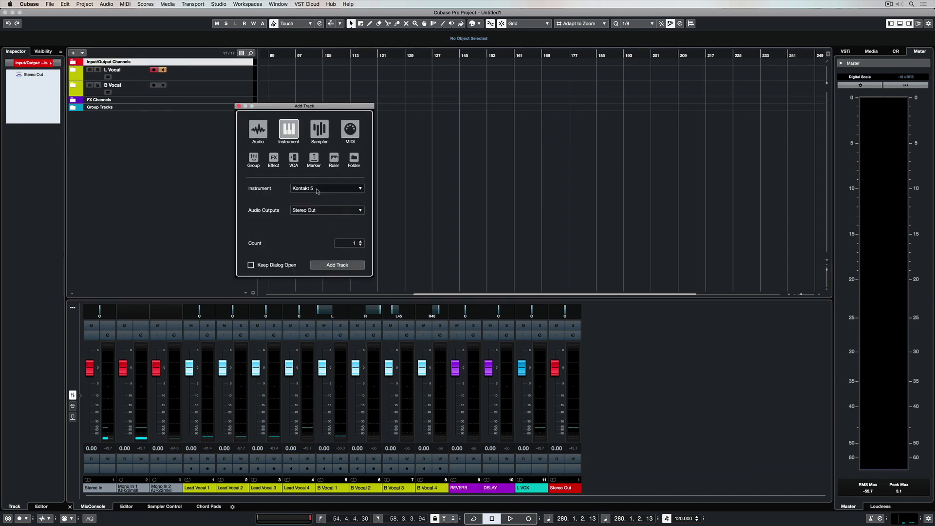
left_click(317, 189)
left_click(256, 218)
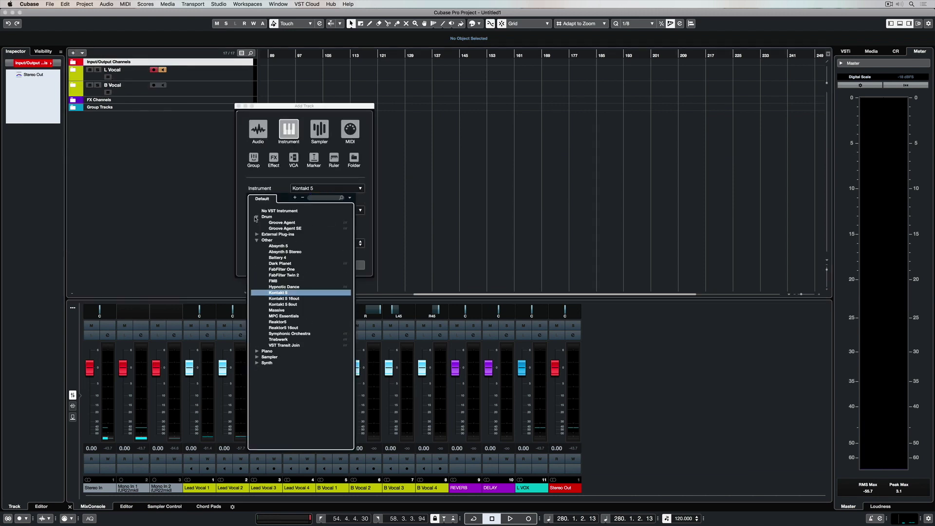
left_click(287, 228)
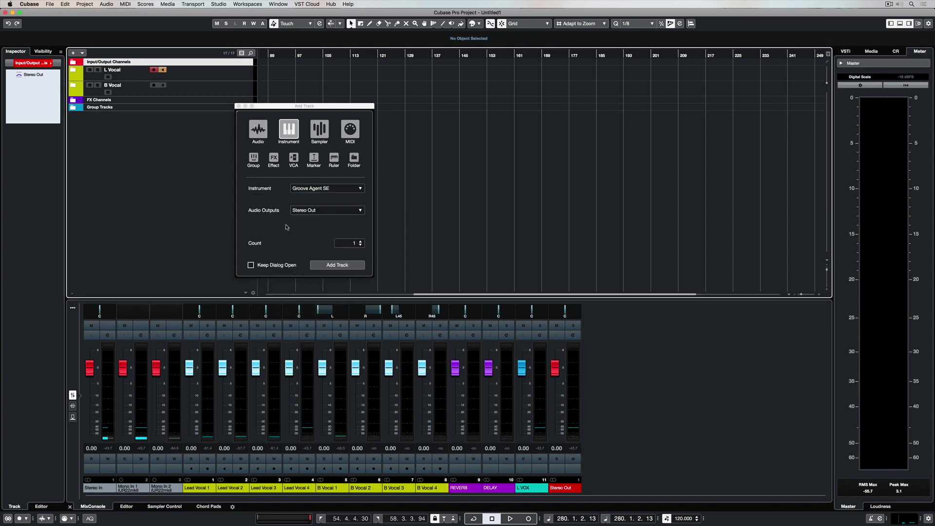
left_click(320, 211)
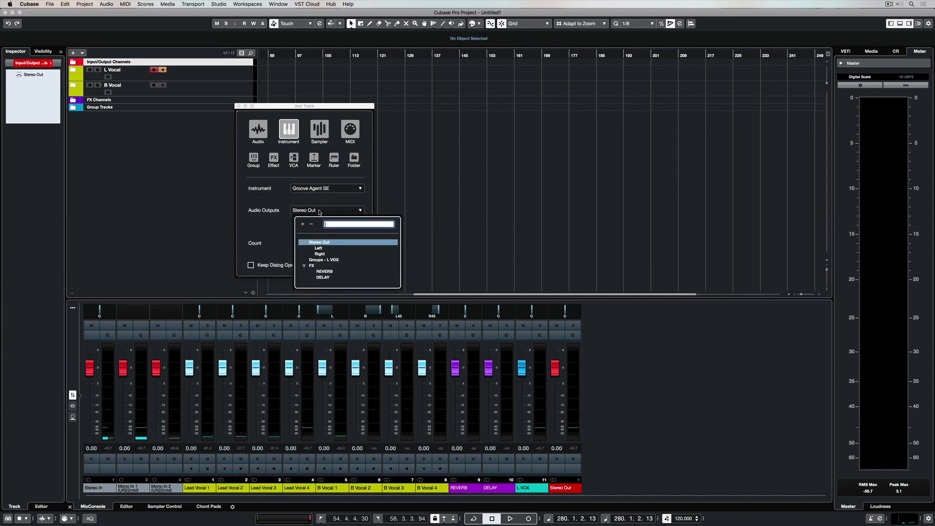
left_click(275, 199)
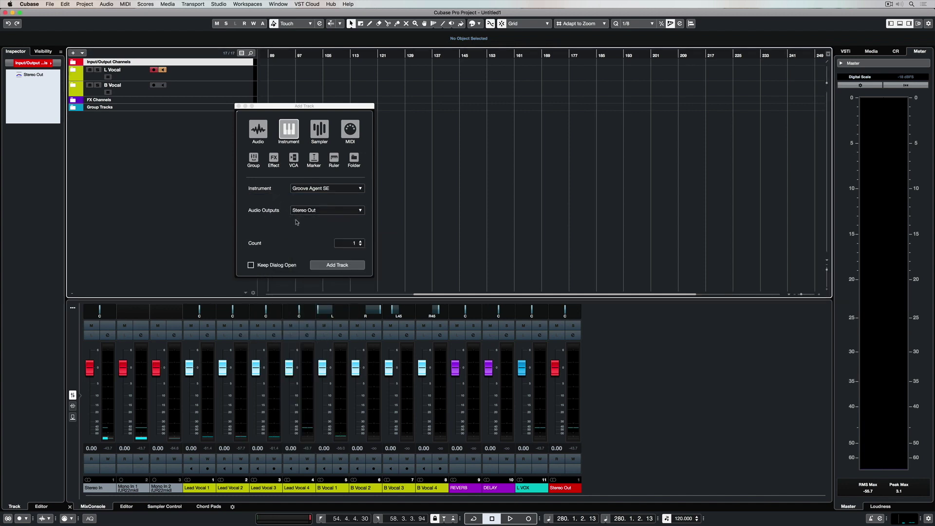
left_click(360, 246)
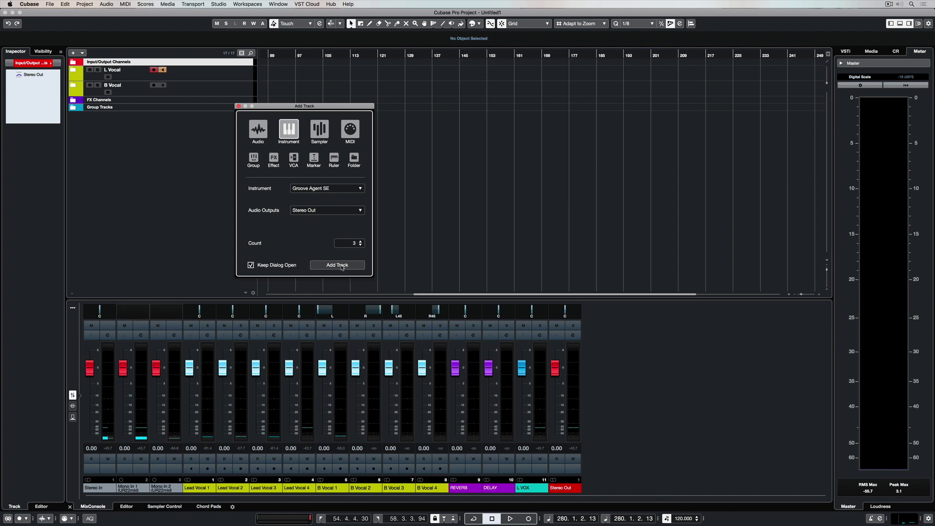
- Add the three Groove Agent SE tracks, then two Prologue instrument tracks
left_click(337, 265)
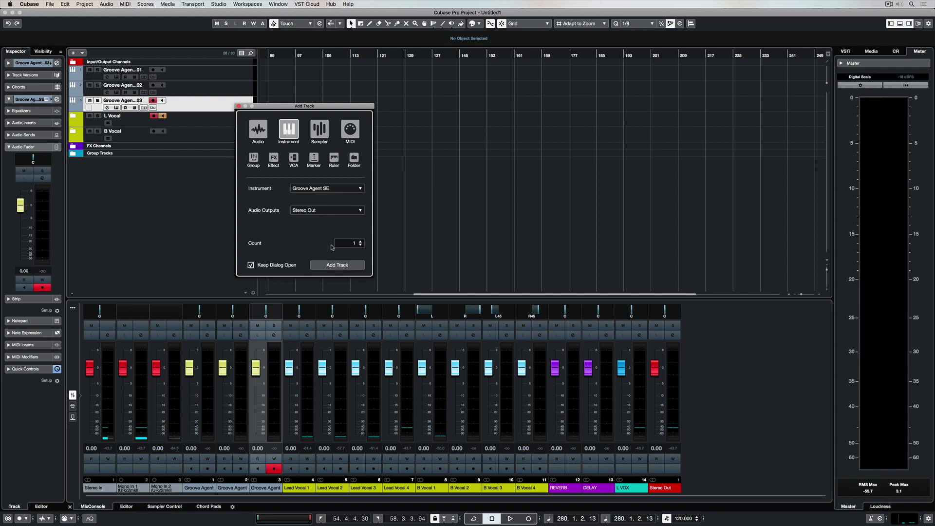
left_click(327, 189)
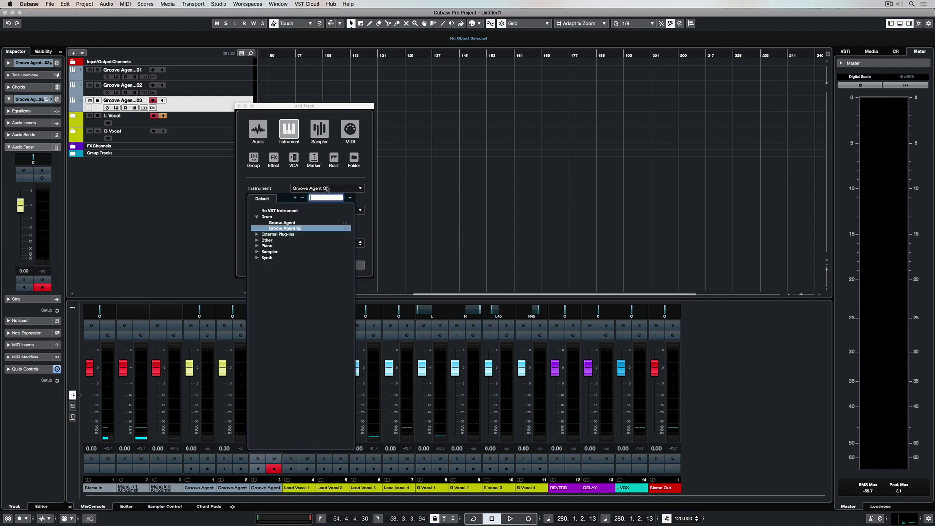
left_click(257, 258)
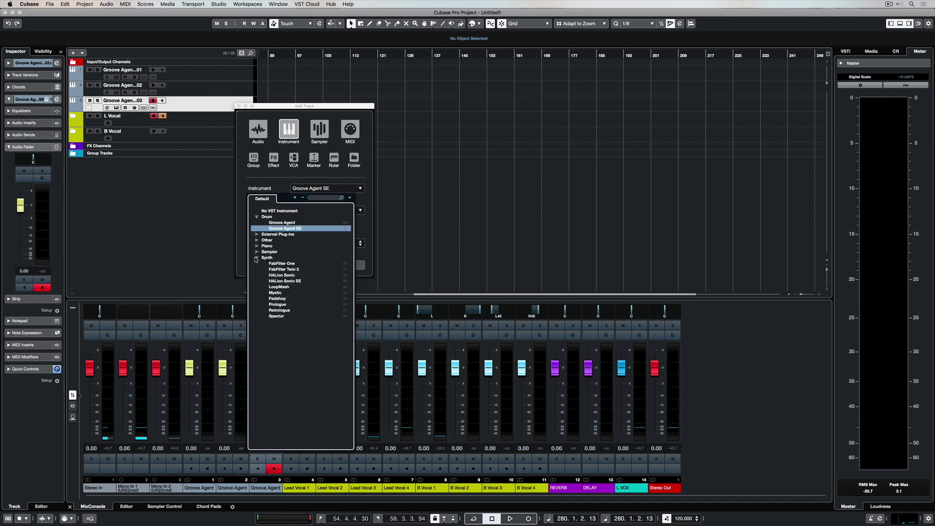
left_click(276, 305)
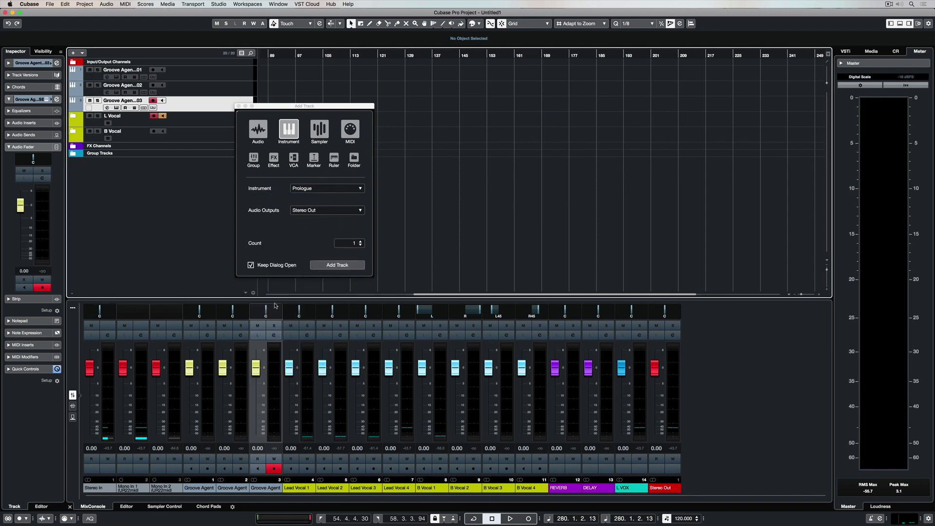
left_click(361, 242)
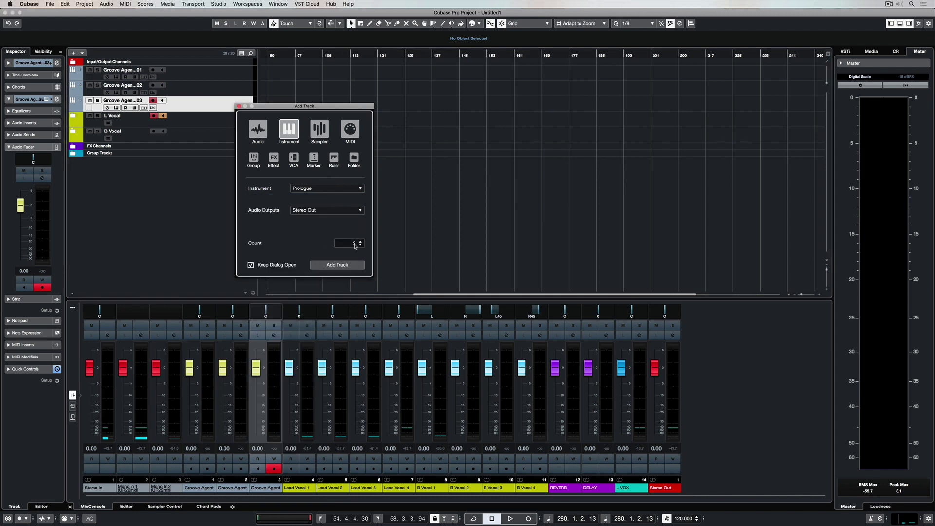
left_click(328, 266)
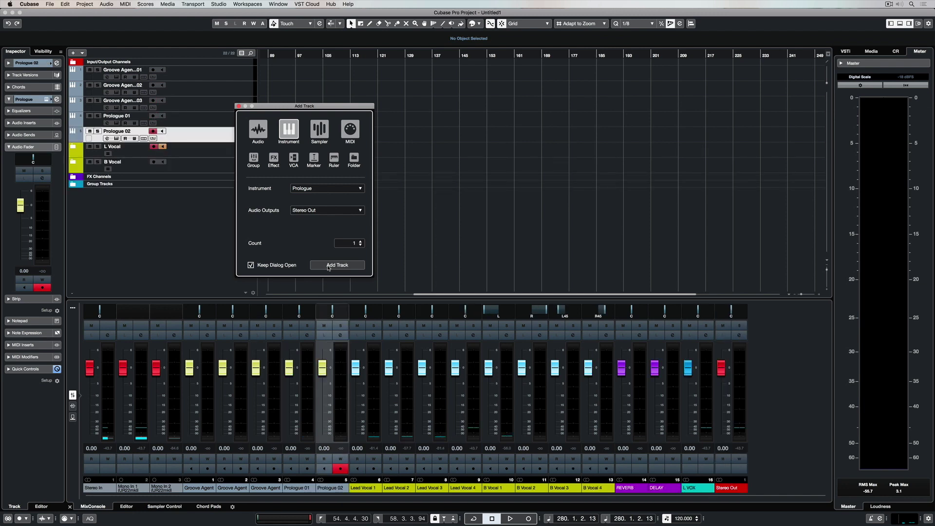
left_click(326, 188)
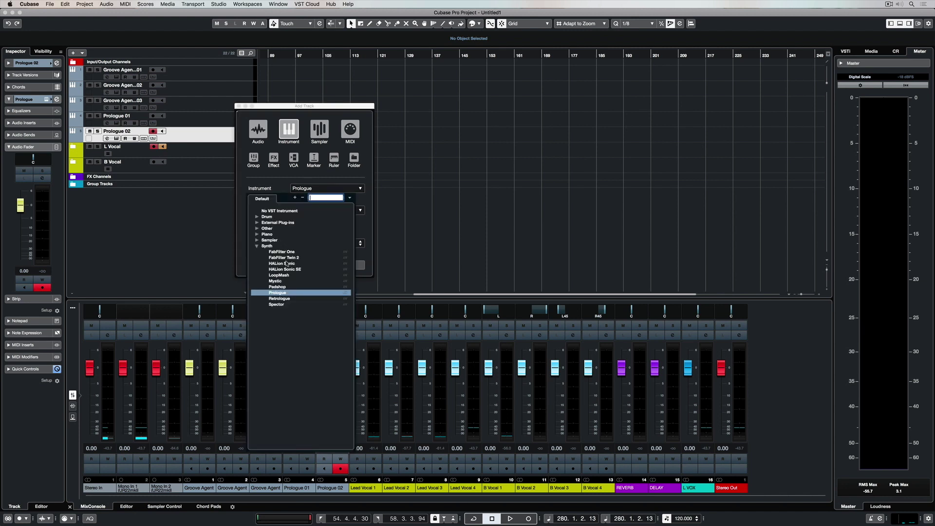
- Choose HALion Sonic SE with a count of 3 and add the tracks below Prologue 02
left_click(256, 229)
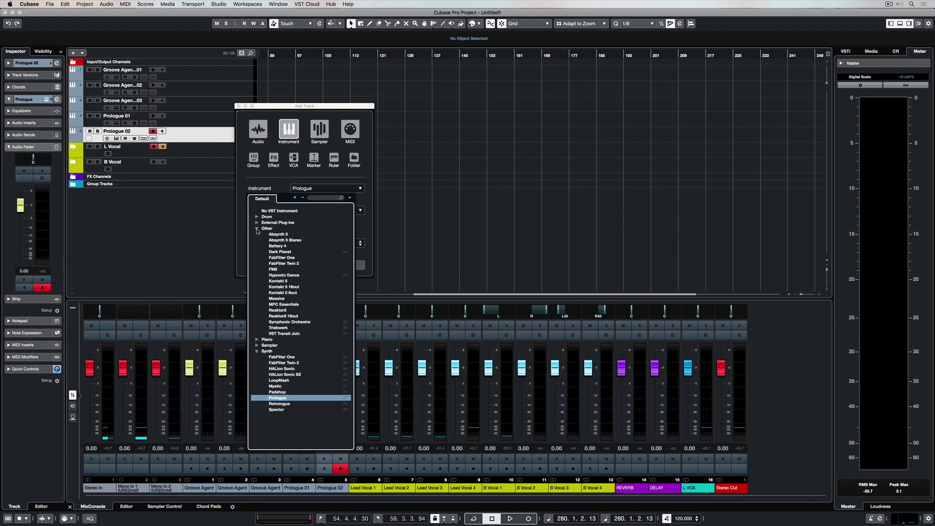
left_click(257, 229)
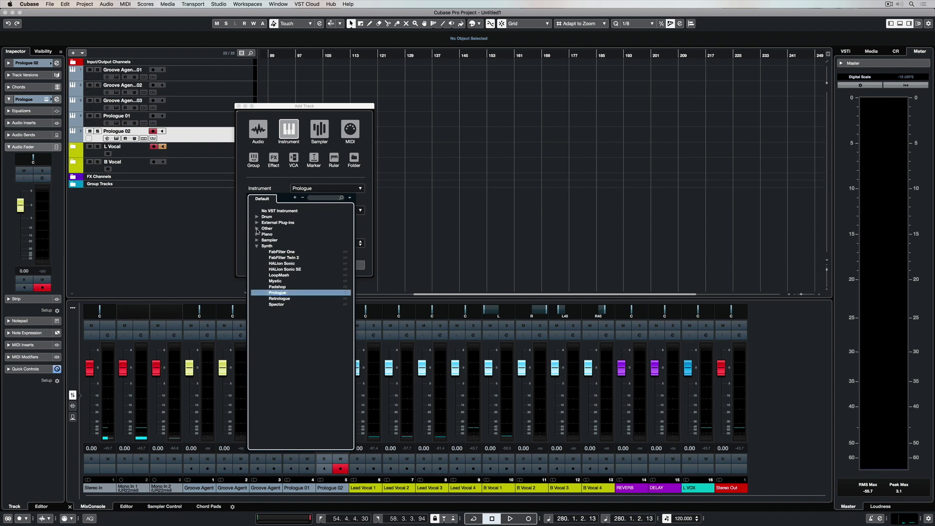
left_click(279, 271)
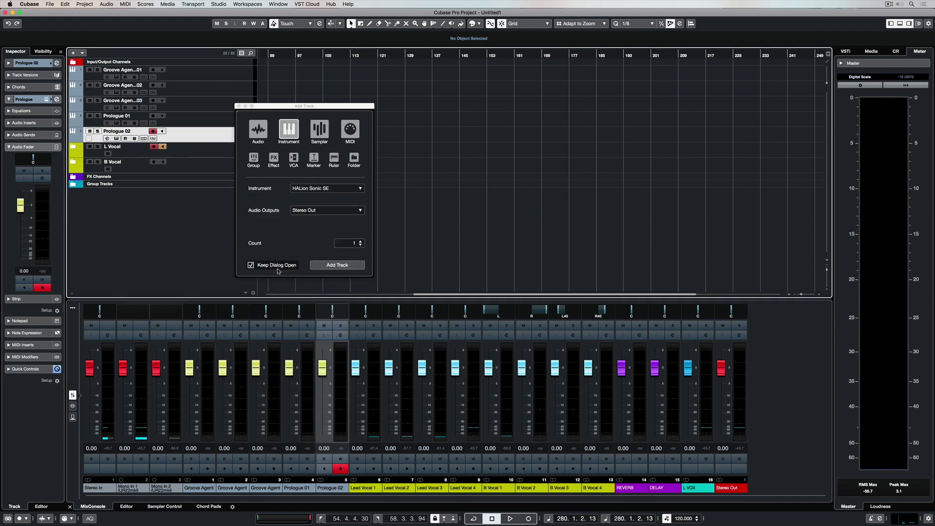
left_click(361, 241)
left_click(361, 241)
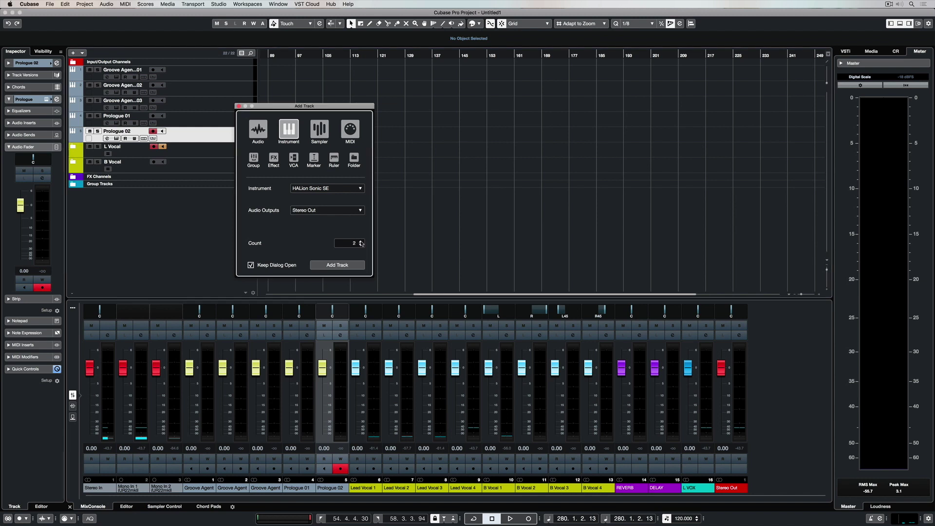
left_click(343, 266)
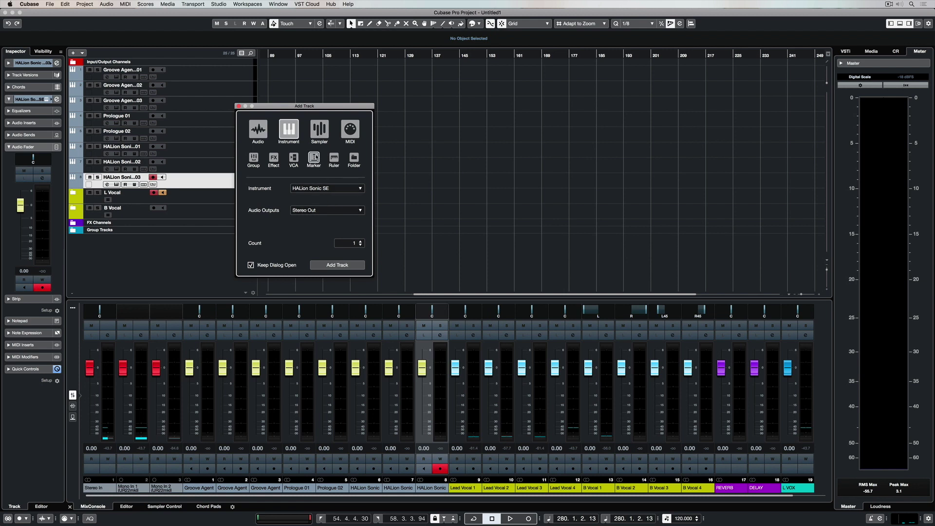
- Add a marker track named 'Marker Track' and move it to the top of the list
left_click(314, 157)
left_click(317, 231)
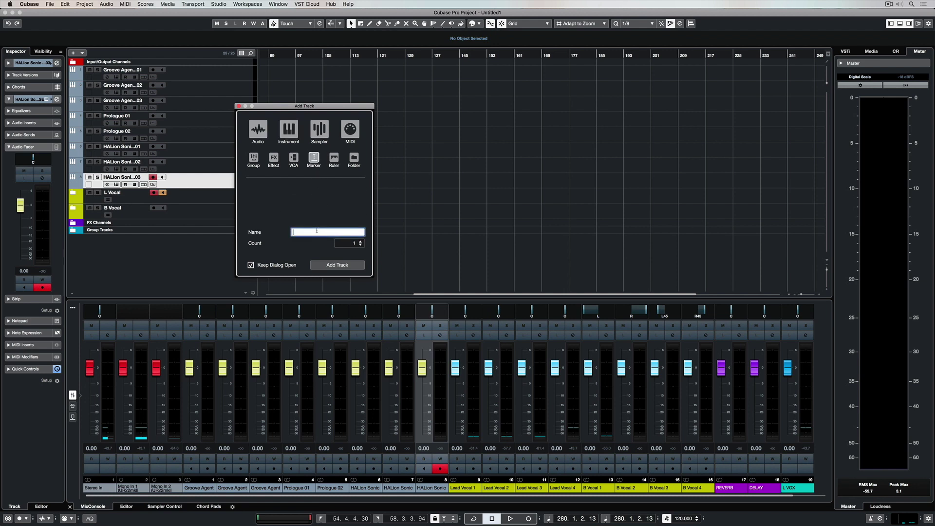
type("Marker Track")
key("Return")
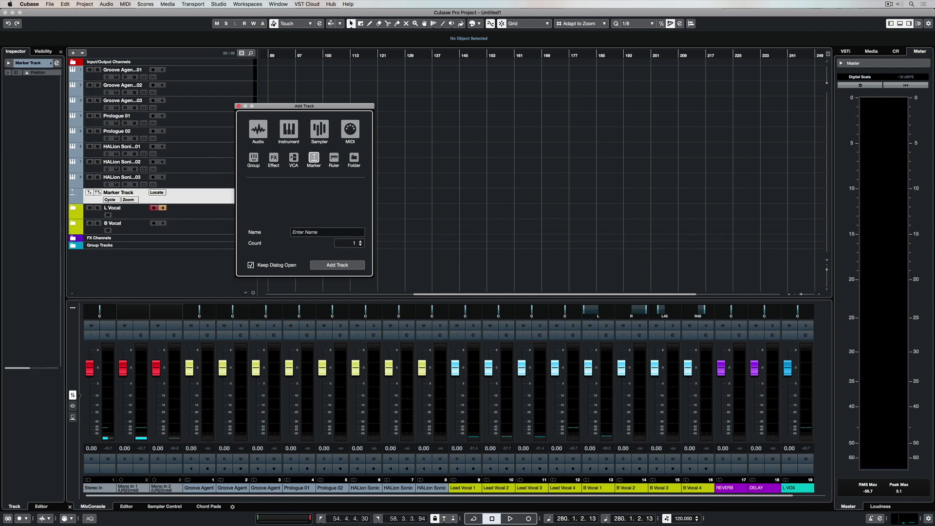
left_click_drag(224, 191, 208, 63)
- Add a Bars+Beats ruler track and place it above the Marker Track
left_click(357, 159)
left_click(334, 158)
left_click(336, 265)
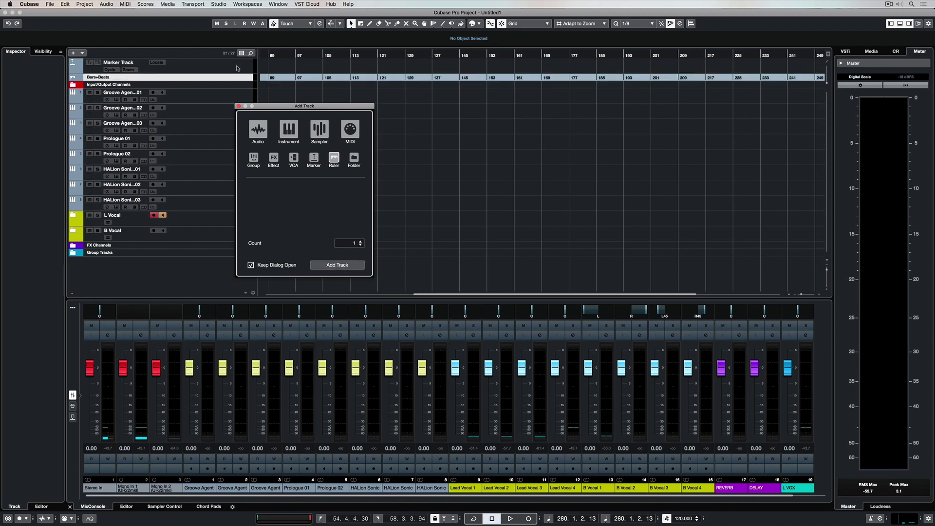
left_click(223, 77)
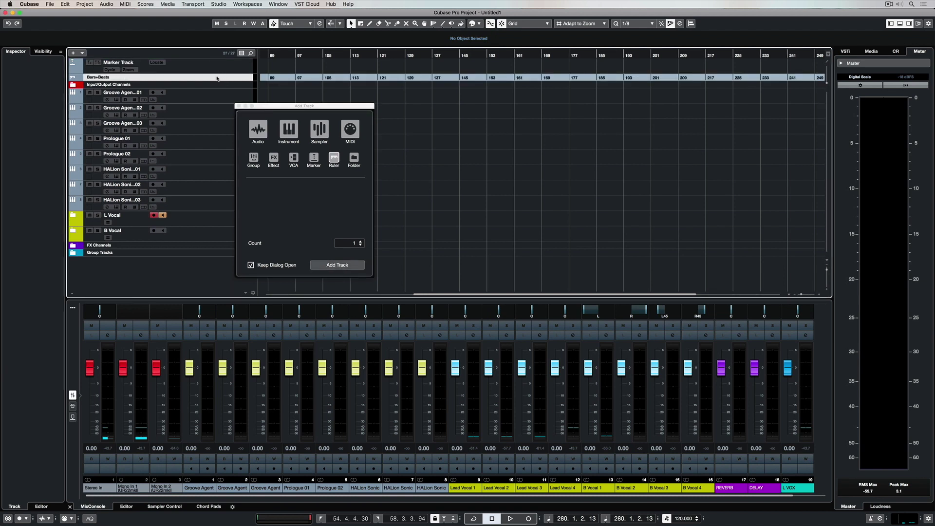
left_click_drag(216, 78, 218, 64)
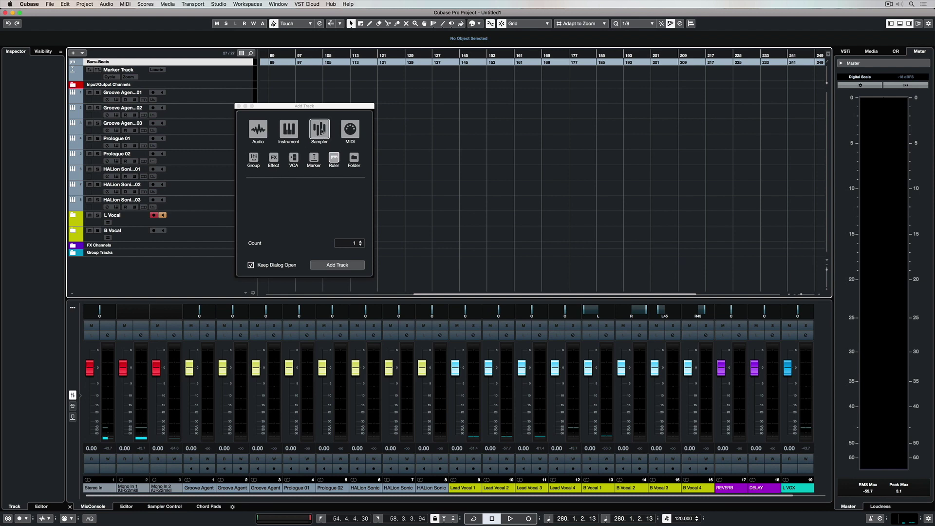
- Add a Sampler track named KICK
left_click(323, 128)
left_click(321, 230)
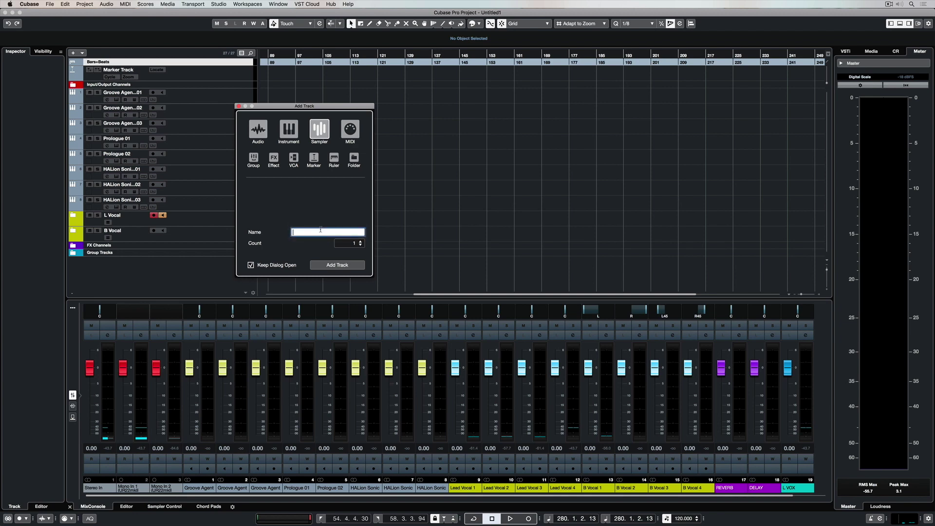
type("KICK")
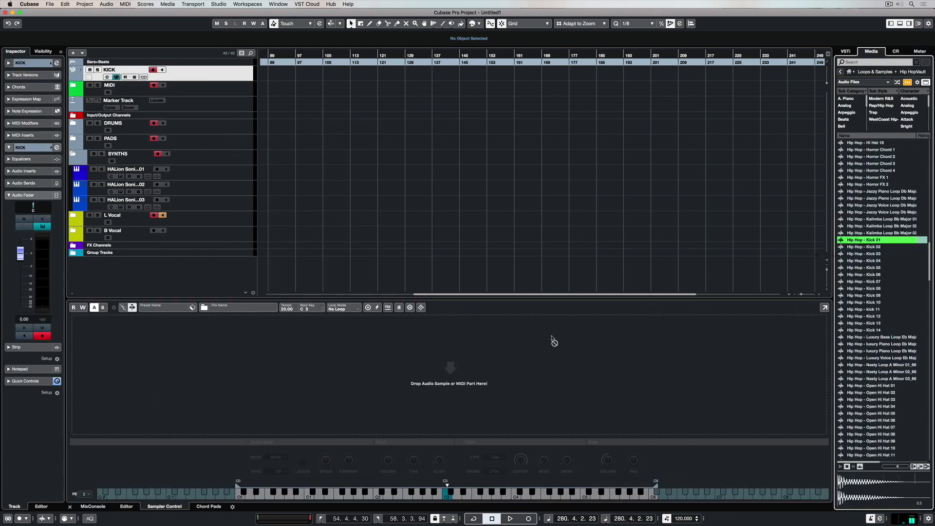
- Load the Hip Hop - Kick 01 sample into Sampler Control and audition it on two keys
left_click_drag(552, 336, 459, 367)
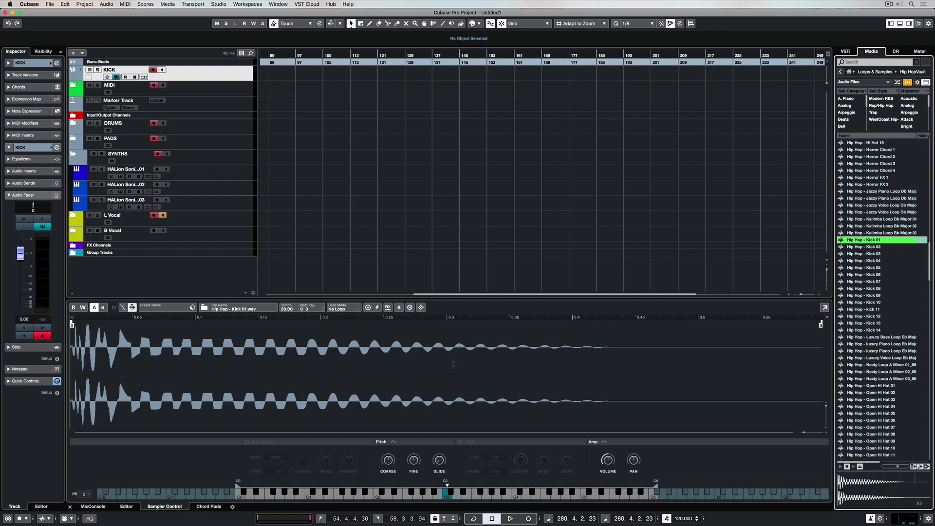
left_click(380, 493)
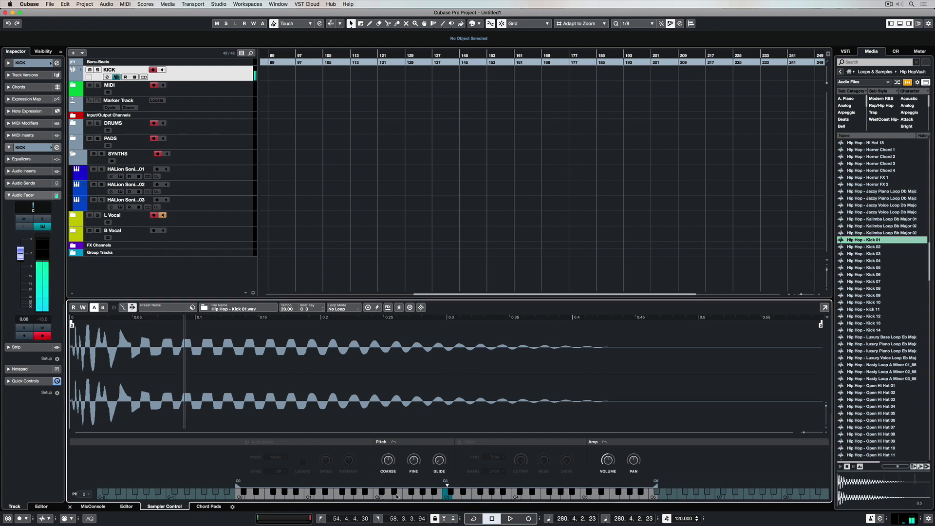
left_click(447, 495)
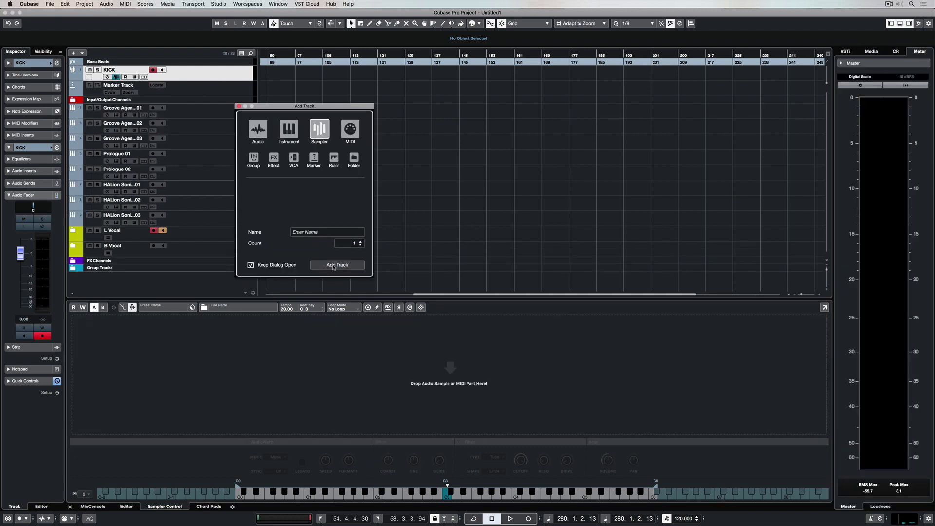
- Create 10 MIDI tracks named MIDI, giving MIDI 01 through MIDI 10
left_click(350, 129)
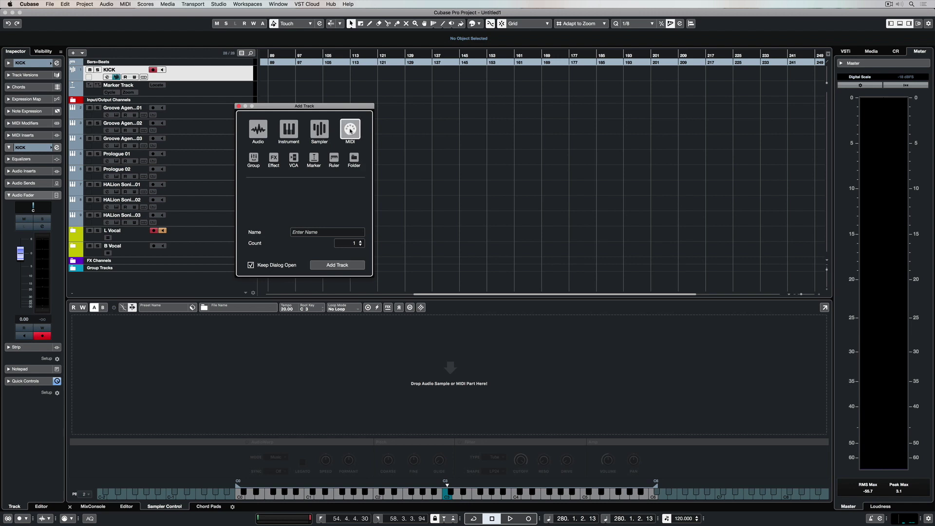
left_click(332, 232)
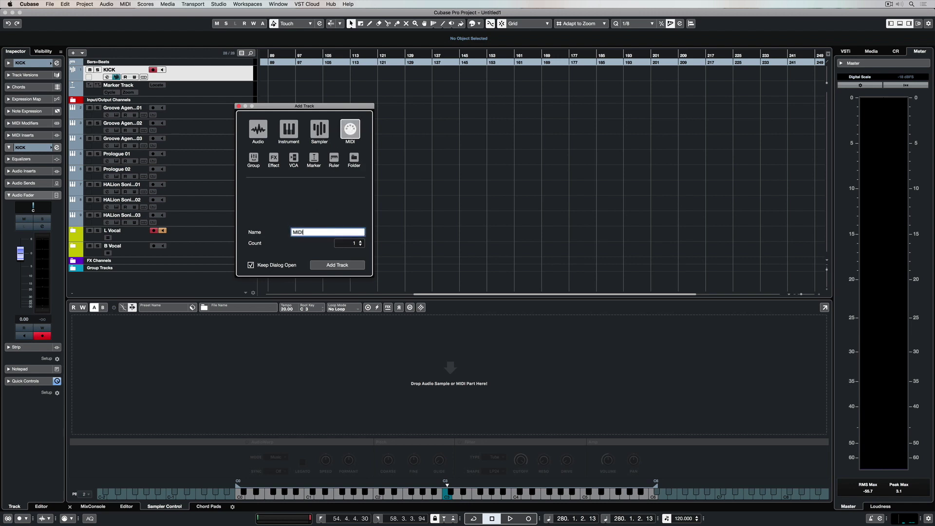
type("MIDI")
triple_click(361, 241)
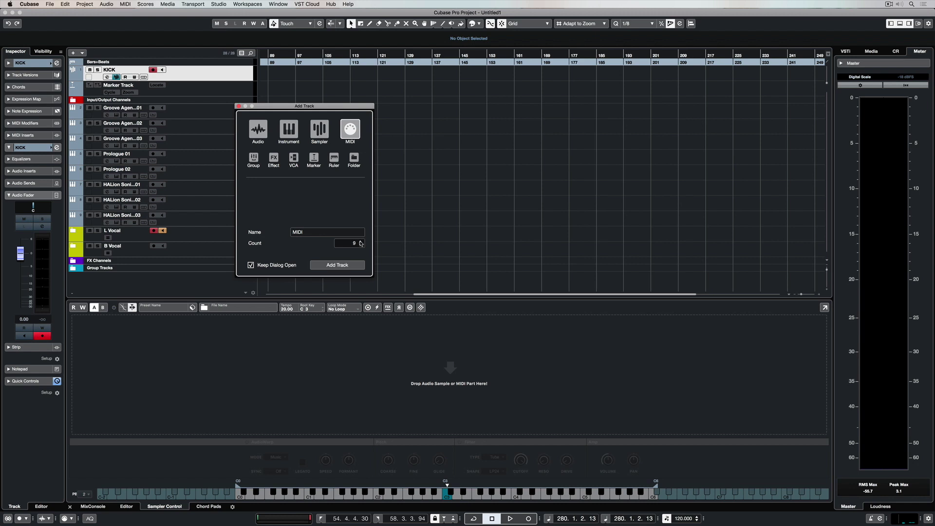
left_click(337, 265)
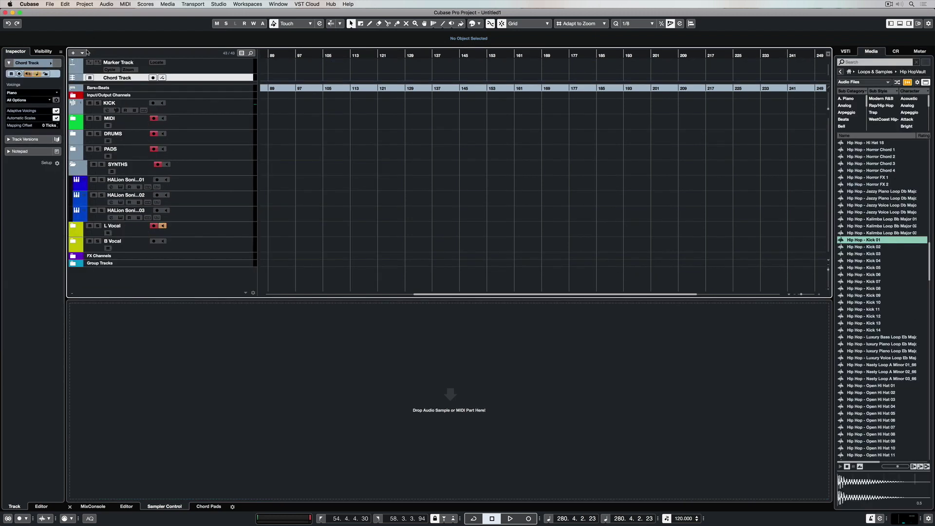
- Add a Tempo track and an Arranger track, and enlarge the pinned top zone to show them
left_click(83, 53)
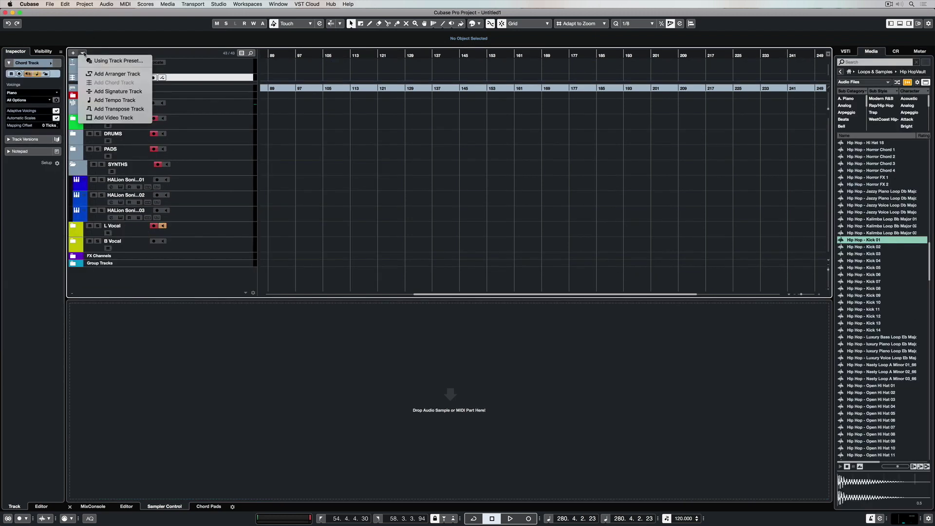
left_click(115, 100)
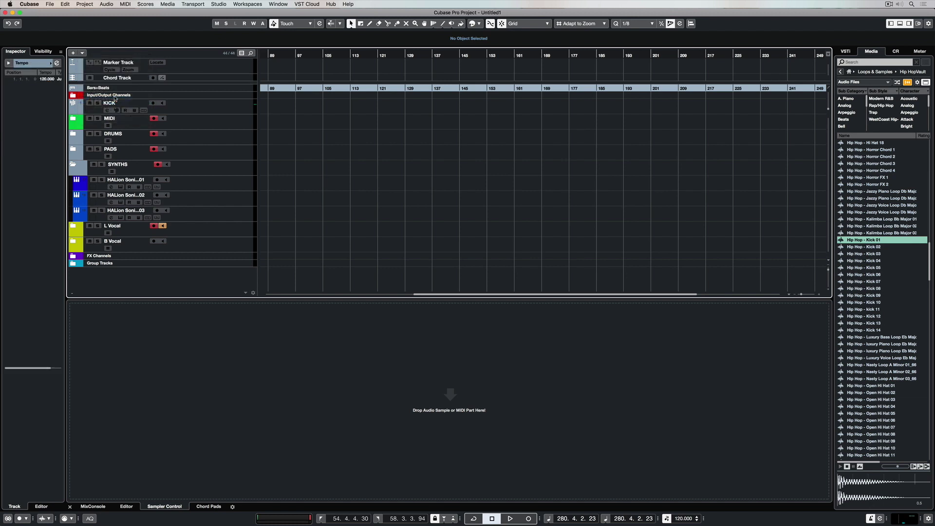
left_click(83, 53)
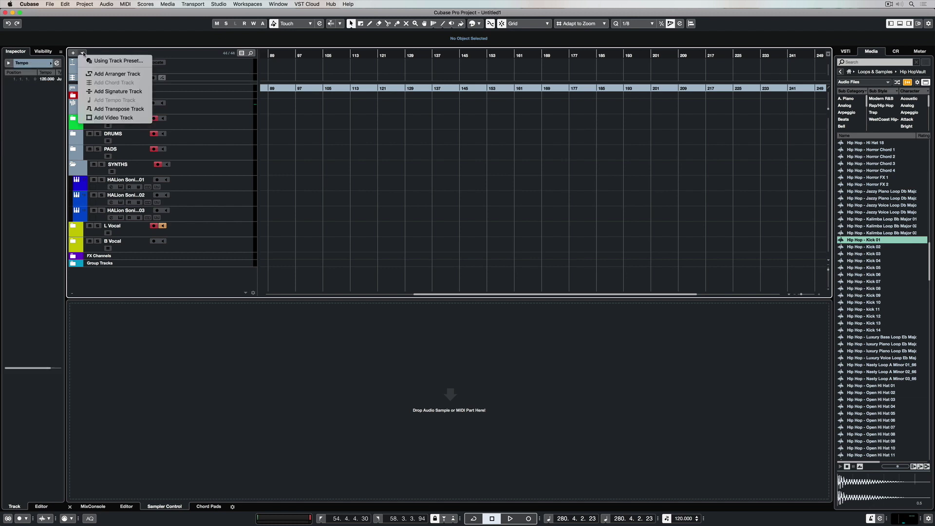
left_click(114, 75)
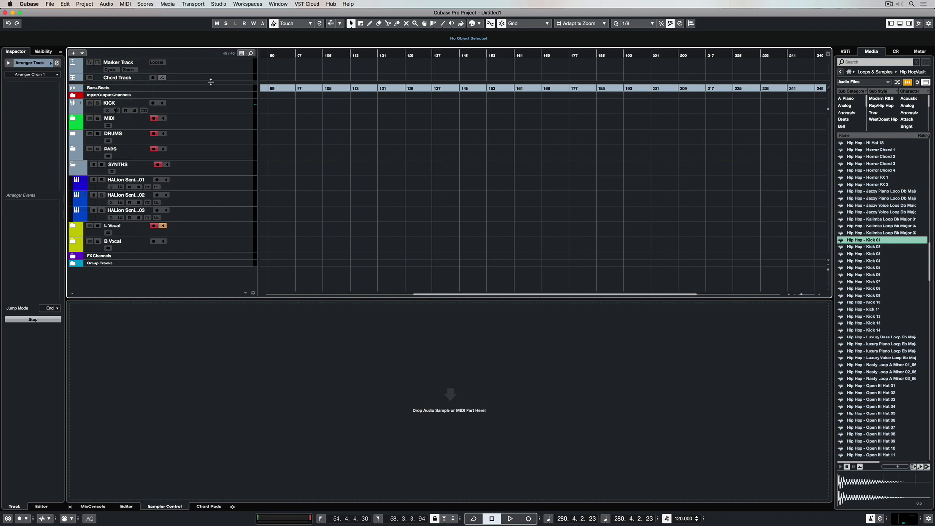
left_click_drag(211, 82, 210, 122)
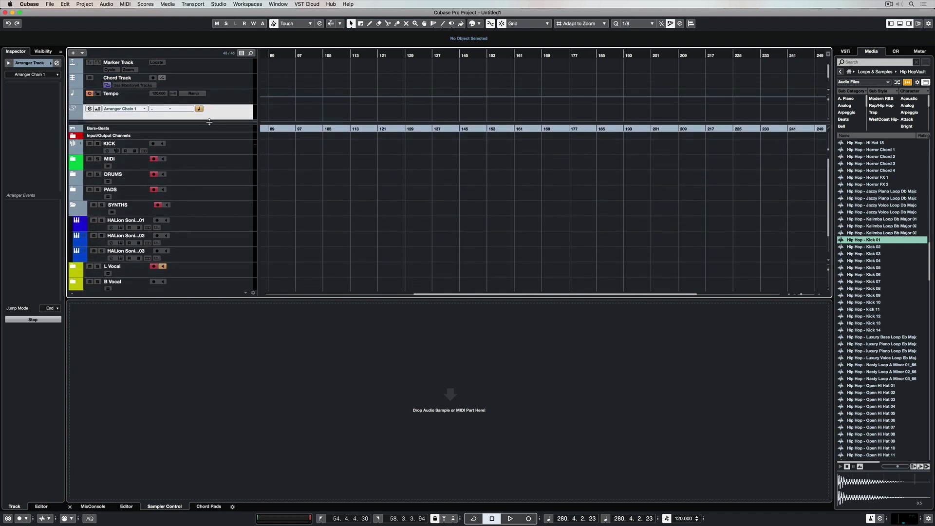
- Show the MixConsole in the lower zone and the VSTi rack with Groove Agent SE on the right
left_click(92, 507)
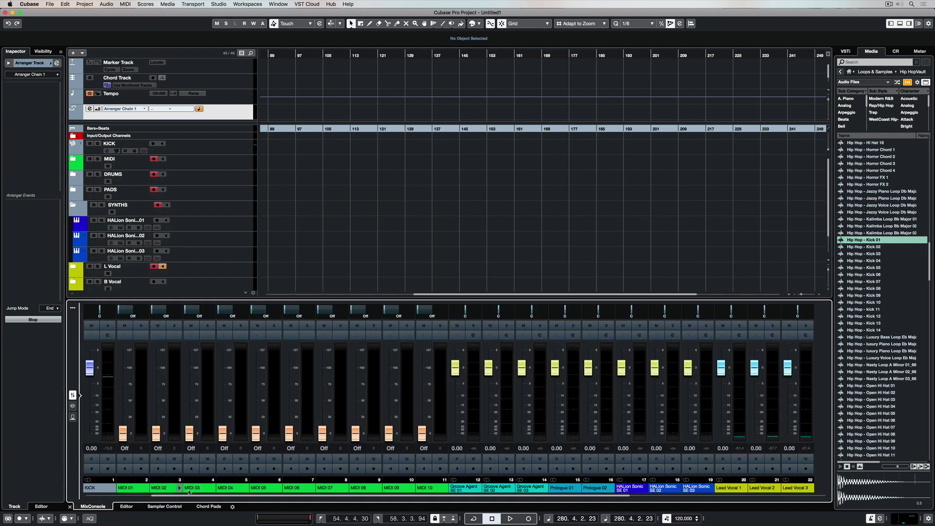
left_click_drag(510, 497, 743, 507)
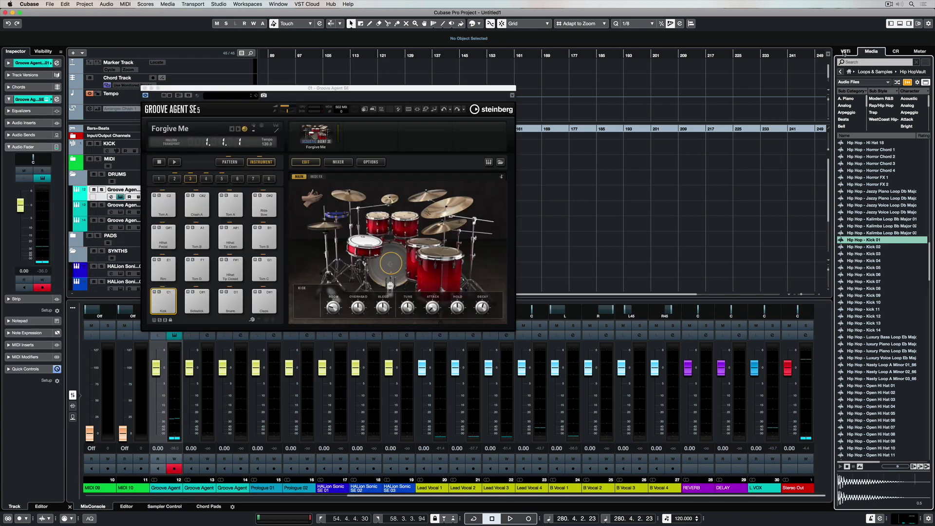
left_click(845, 52)
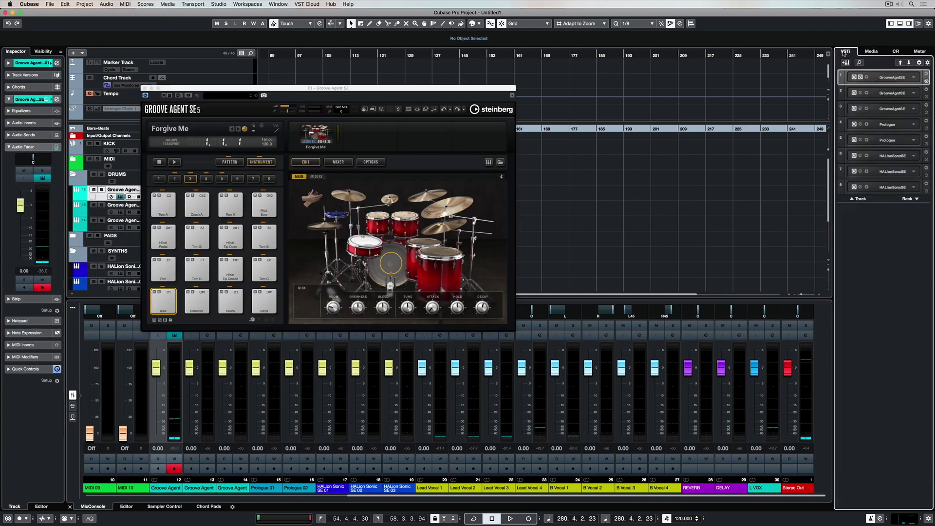
- Activate Groove Agent SE outputs Out 2 and Out 3 in the VSTi rack
left_click(914, 78)
mouse_move(910, 84)
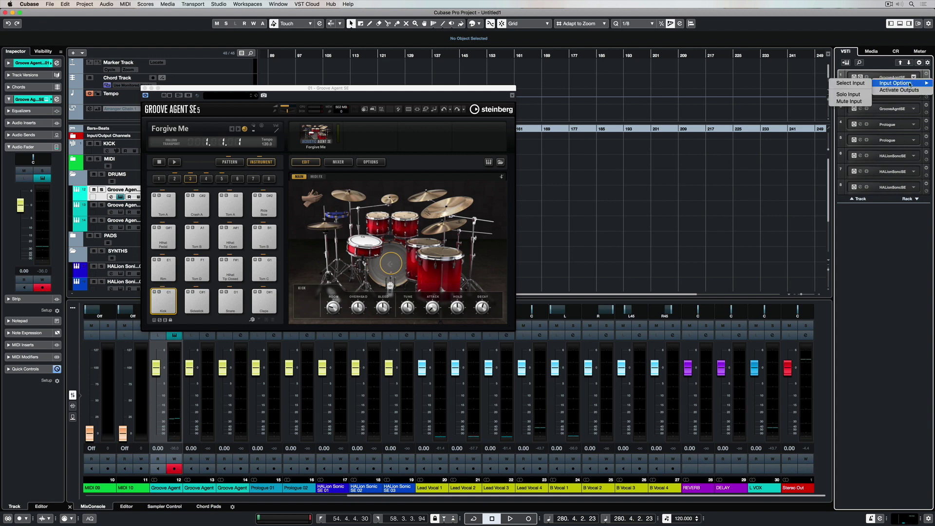
left_click(909, 91)
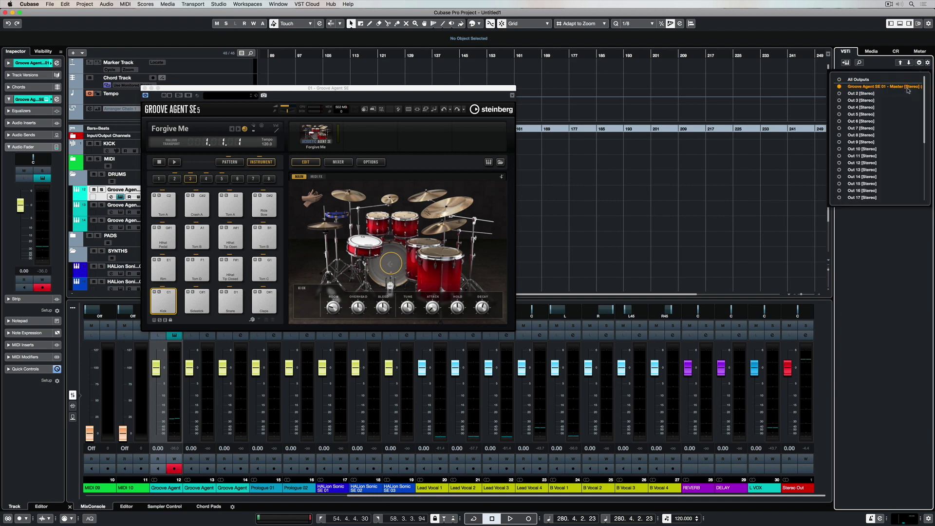
left_click(840, 94)
left_click(840, 100)
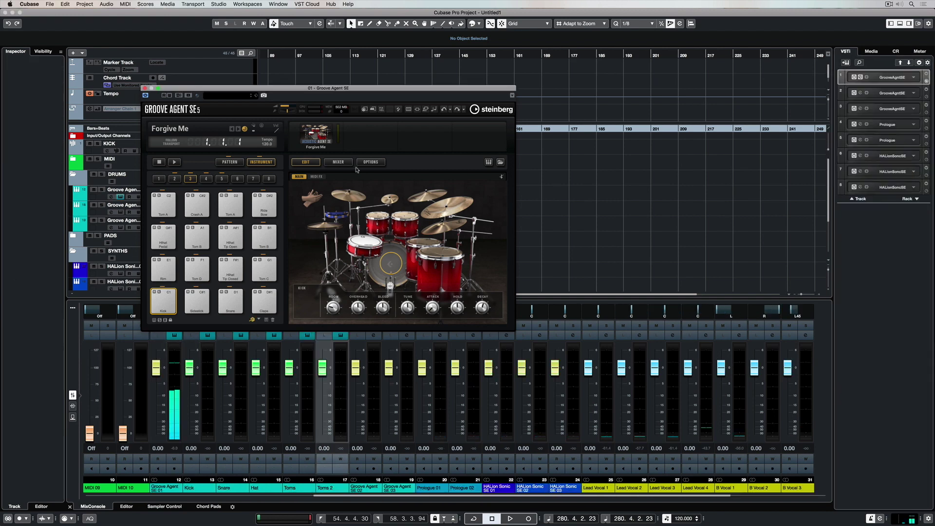
- In Groove Agent's Mixer, route Kick to Out 2 and Snare to Out 3, testing the snare
left_click(339, 162)
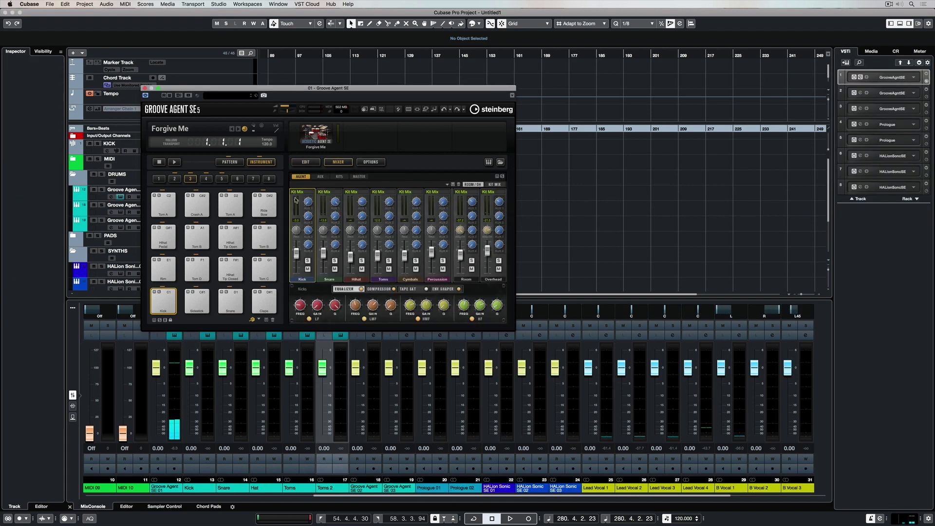
left_click(302, 193)
left_click(305, 211)
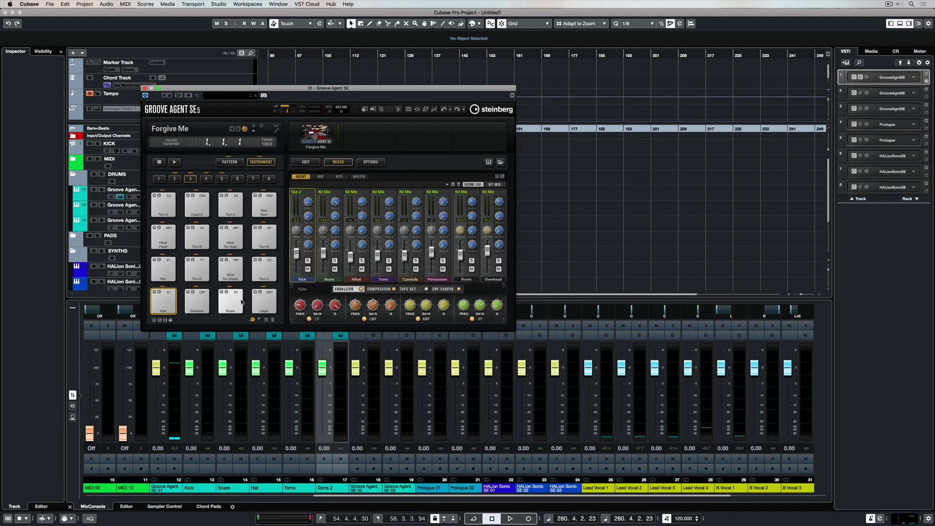
left_click(238, 303)
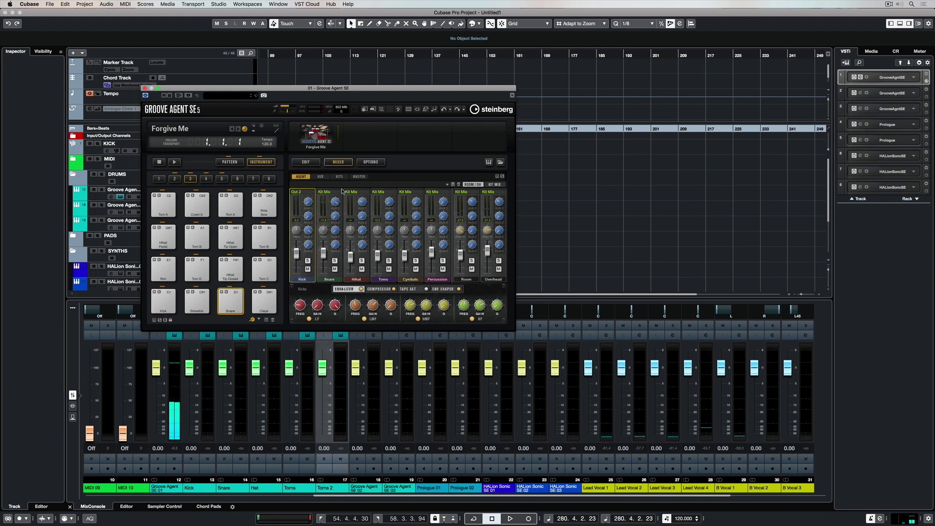
left_click(332, 192)
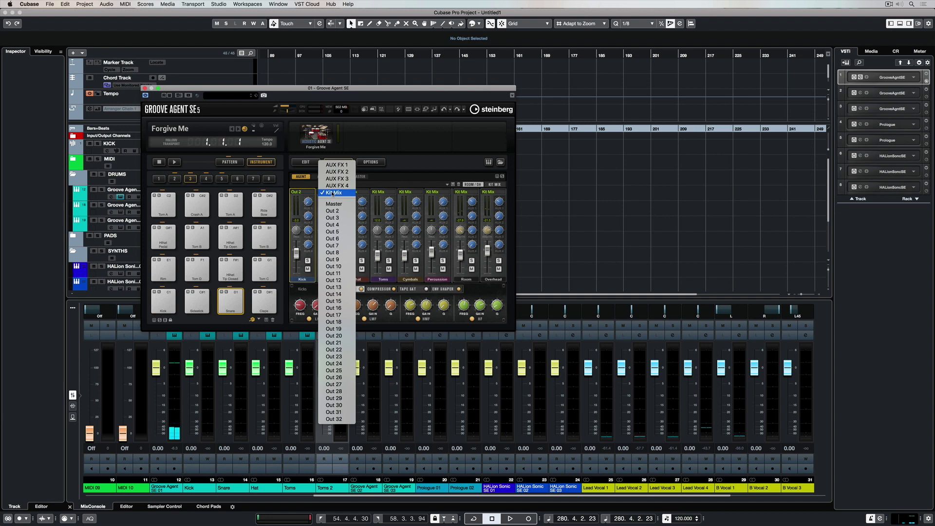
left_click(331, 218)
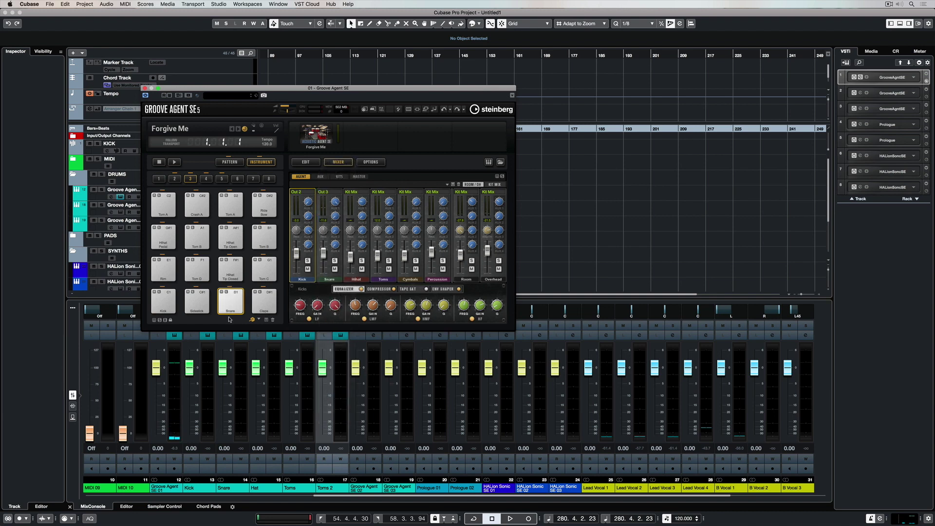
left_click(234, 305)
- In the full MixConsole, add a VCA fader track named L VOX inside a new folder
key("F3")
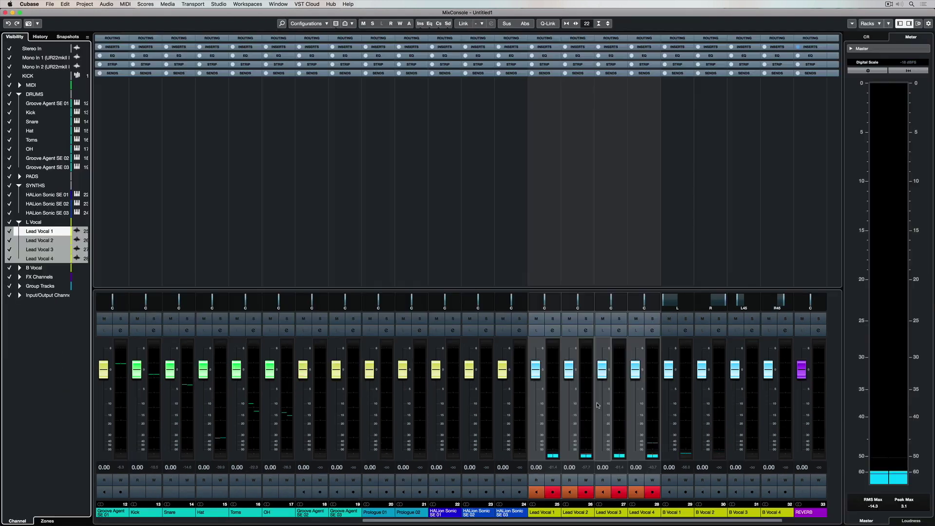
right_click(598, 404)
scroll(632, 458, "down", 5)
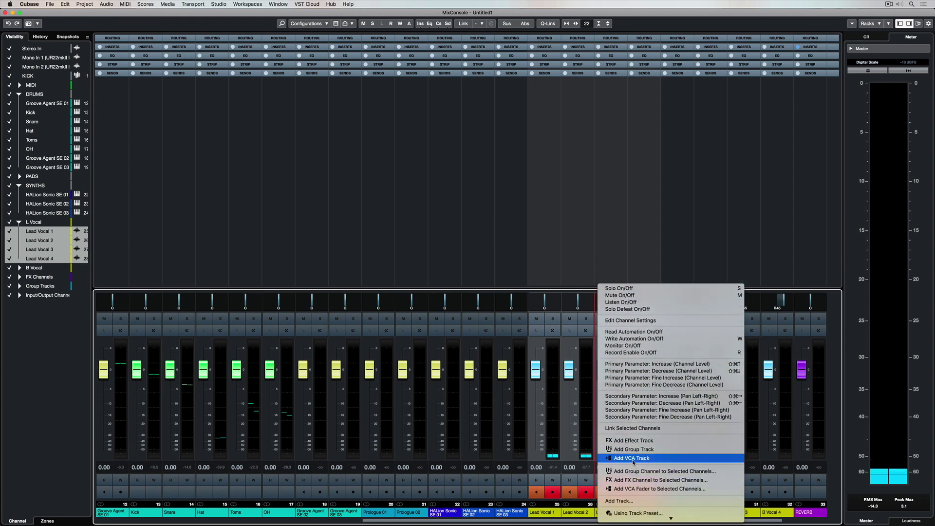
left_click(632, 458)
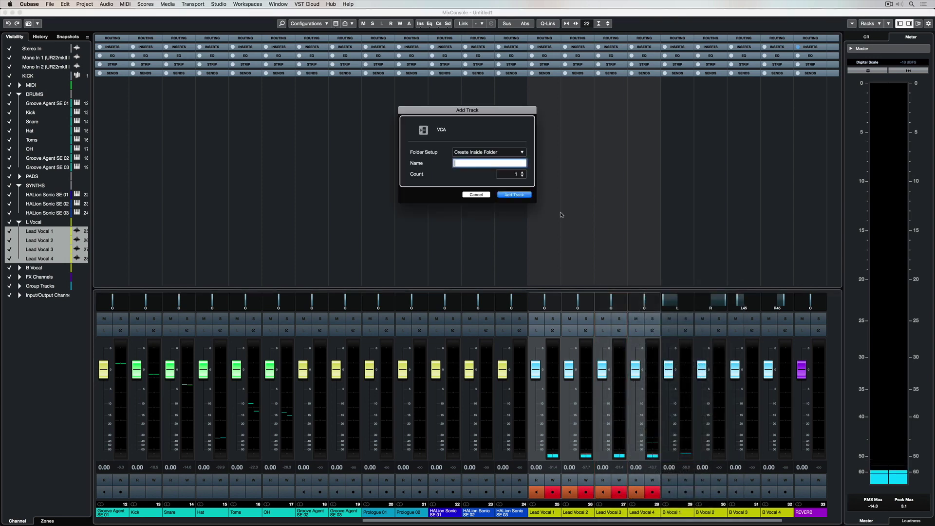
type("L VOX")
key("Return")
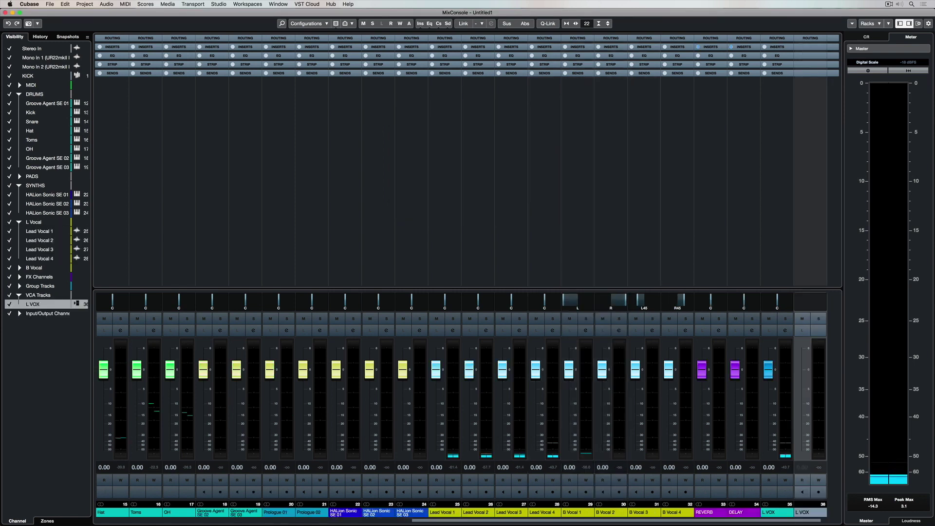
- Link Lead Vocal 1–4 as group L VOX, with volume controlled by the L VOX VCA fader
left_click(441, 512)
left_click(541, 512, "shift")
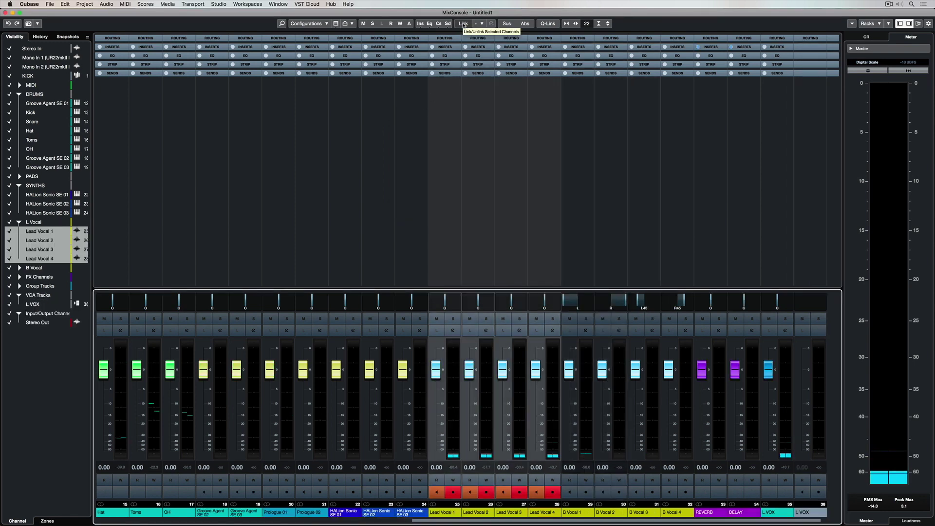
left_click(464, 24)
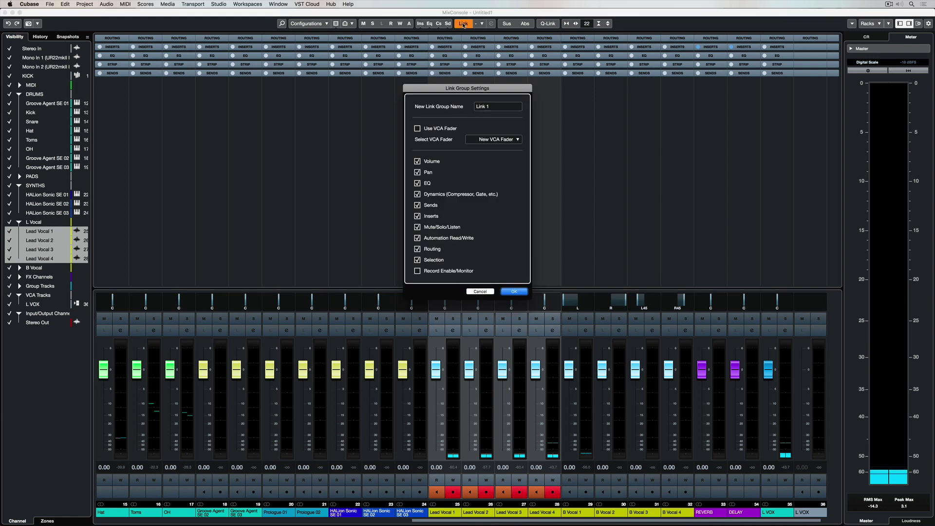
left_click(418, 128)
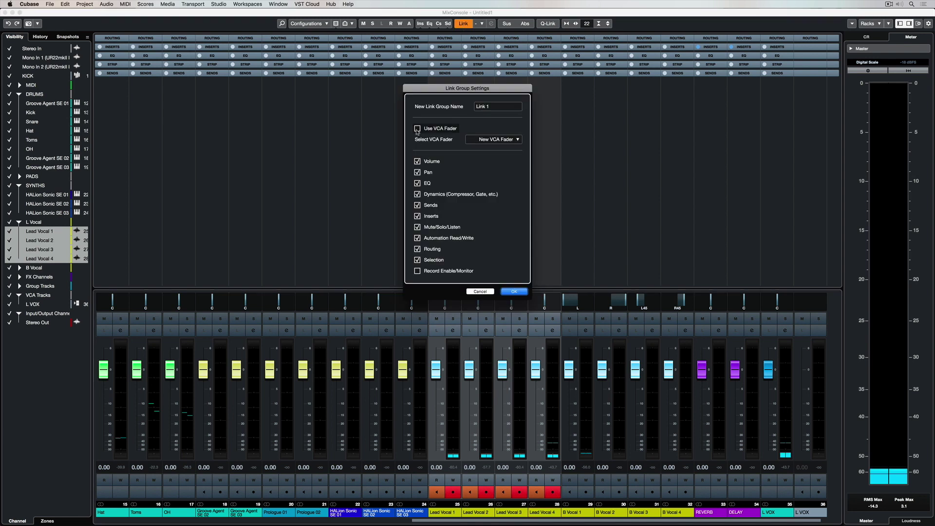
left_click(490, 140)
left_click(487, 151)
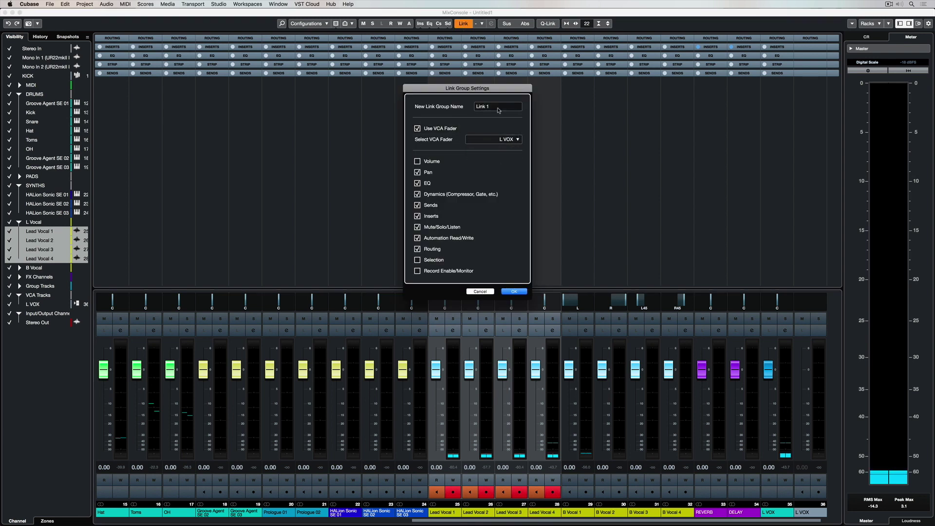
left_click(499, 107)
type("L VOX")
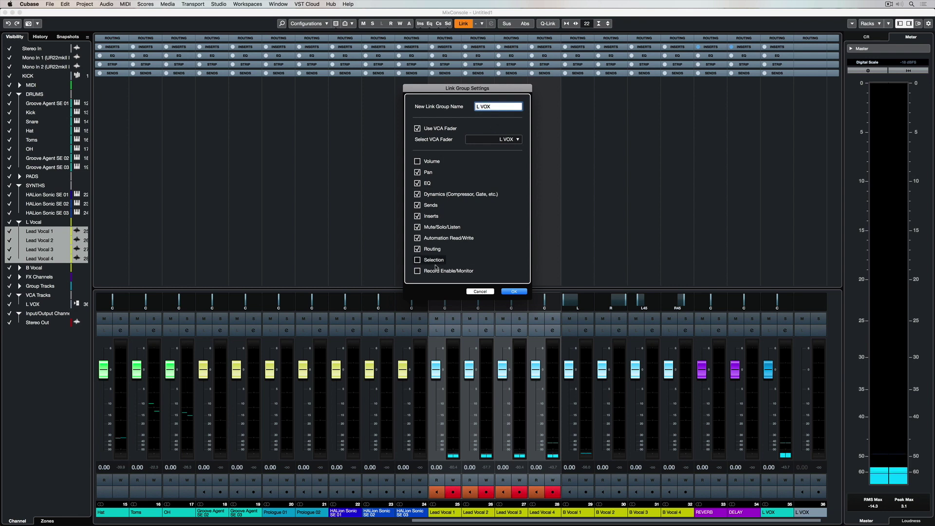
left_click(511, 291)
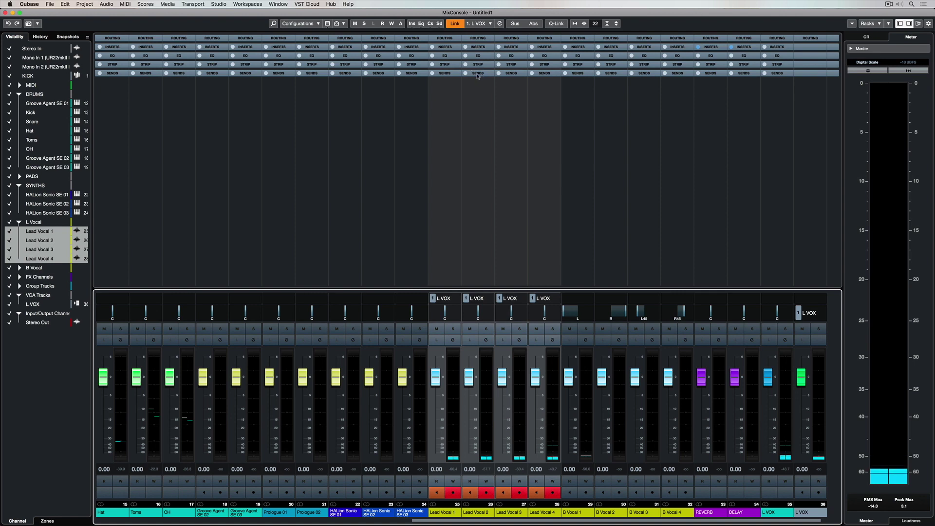
- Route send 1 of the lead vocals to REVERB, activate it, and set about -1.67
left_click(456, 73)
left_click(457, 86)
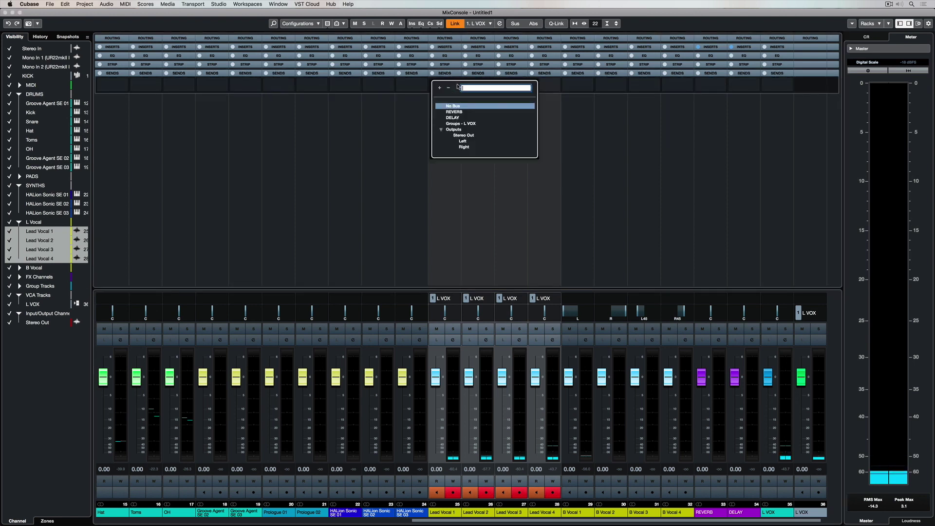
left_click(458, 112)
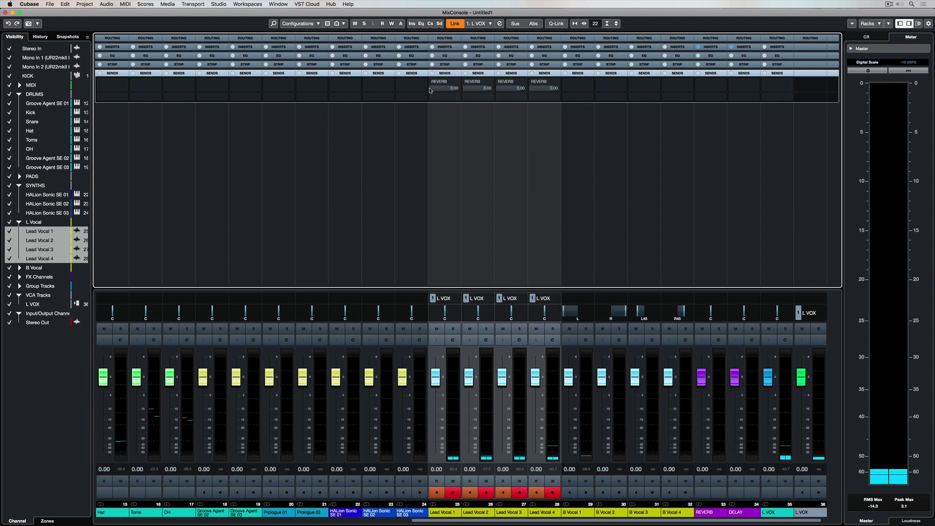
left_click_drag(432, 90, 448, 124)
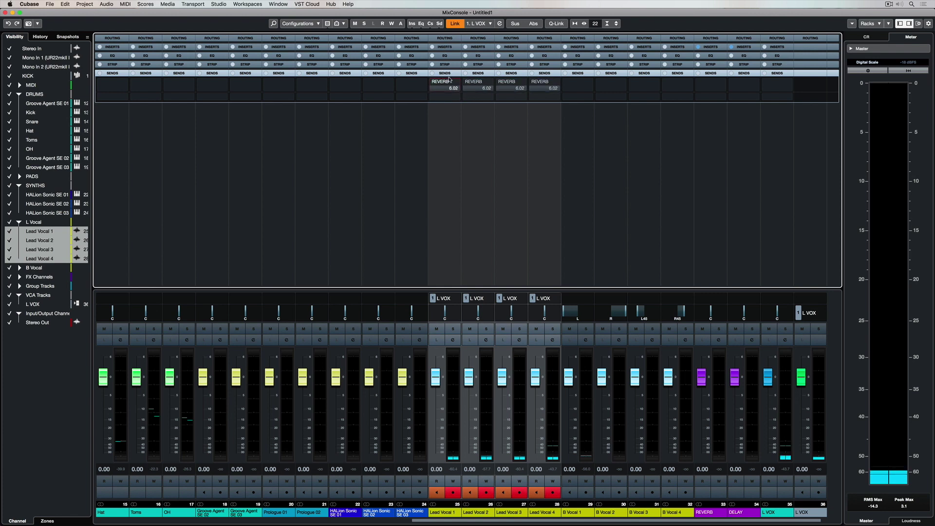
left_click(432, 83)
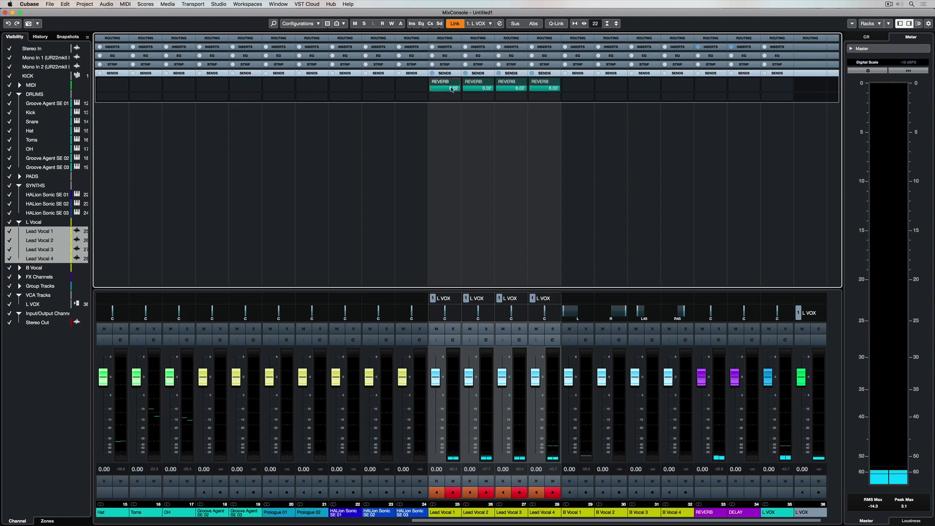
left_click_drag(453, 90, 450, 141)
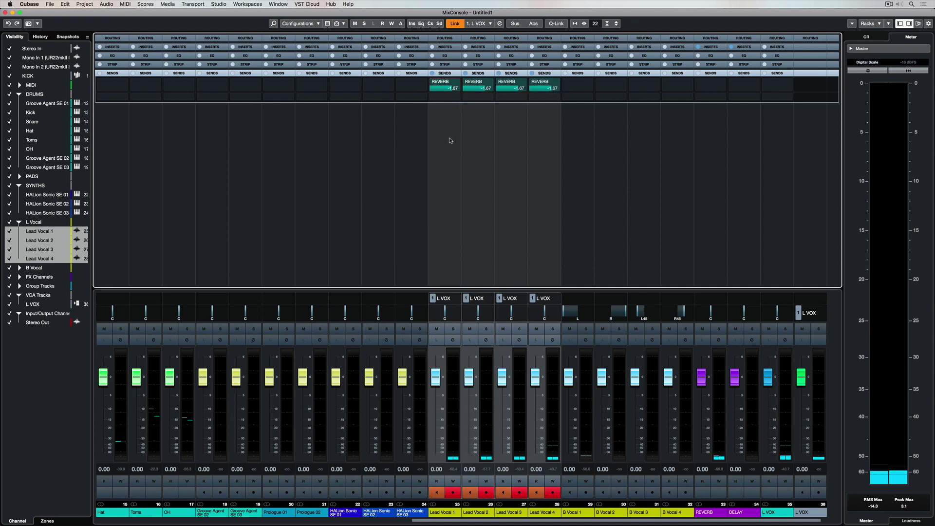
- Route send 2 to DELAY at 2.94 and switch the delay sends on
left_click(456, 97)
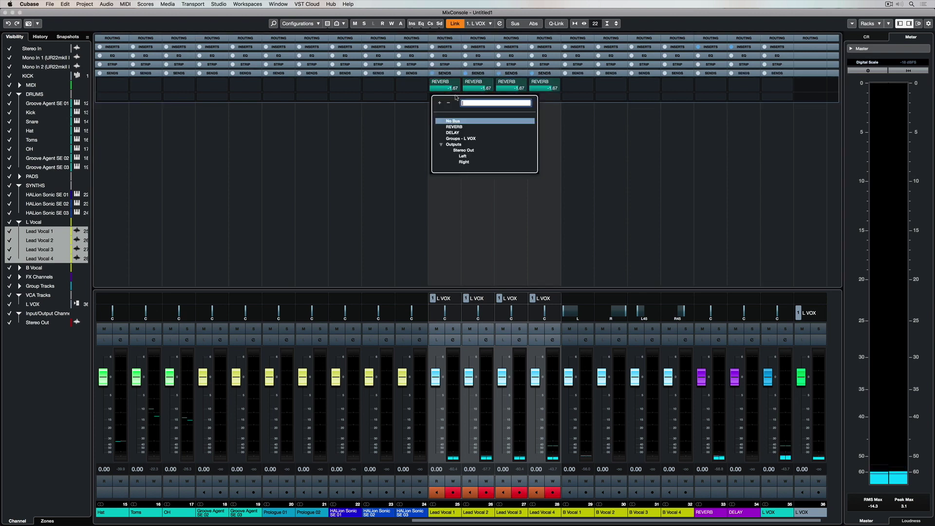
left_click(453, 133)
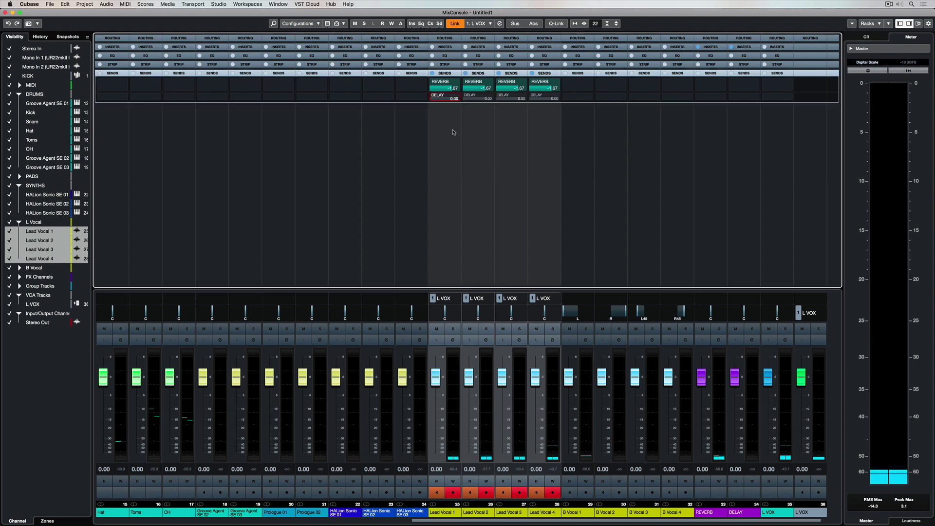
left_click_drag(455, 104, 441, 98)
left_click(439, 97)
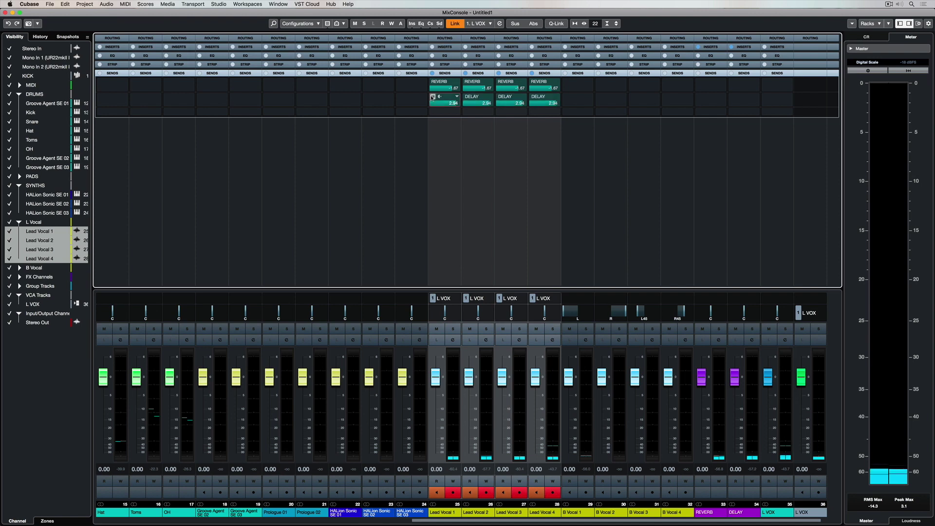
left_click(440, 47)
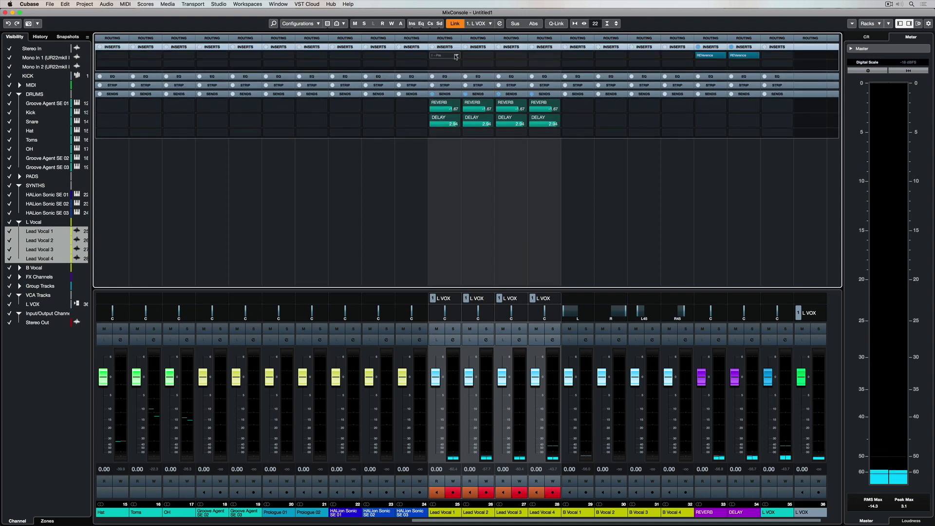
- Load Tube Compressor, found by searching 'tube', into insert slot 1 of the four Lead Vocals
left_click(458, 56)
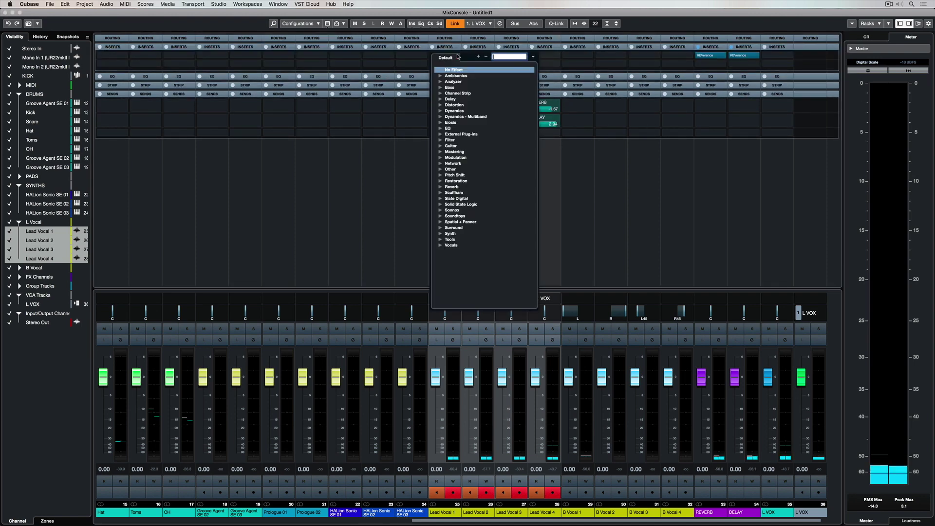
type("tube")
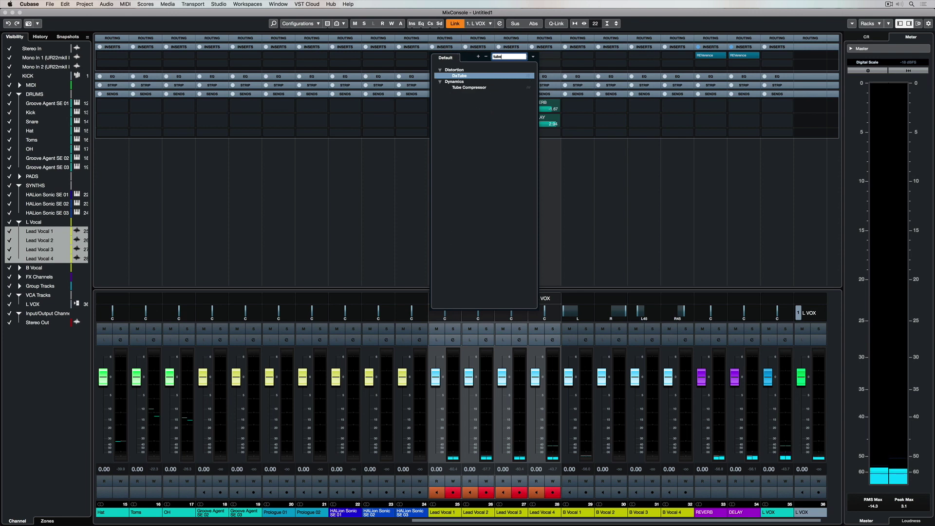
left_click(469, 87)
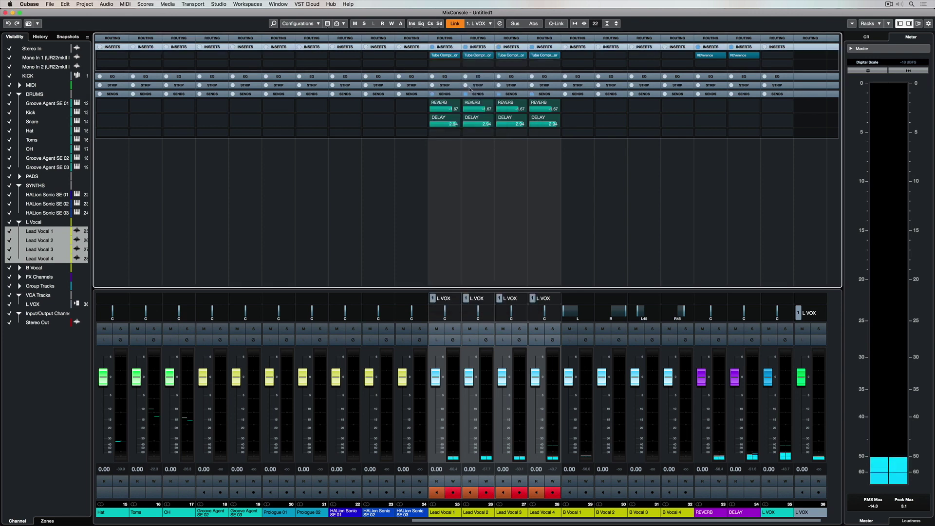
- Load strip preset AM Vocal 15 Female Electronic on Lead Vocal 1, lowering compressor input gain to 6.2 dB
left_click(444, 84)
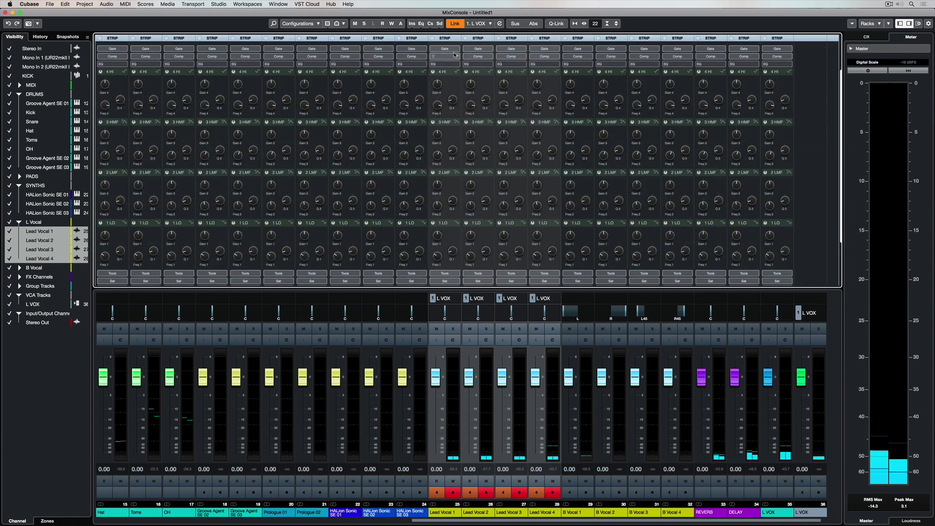
left_click(458, 38)
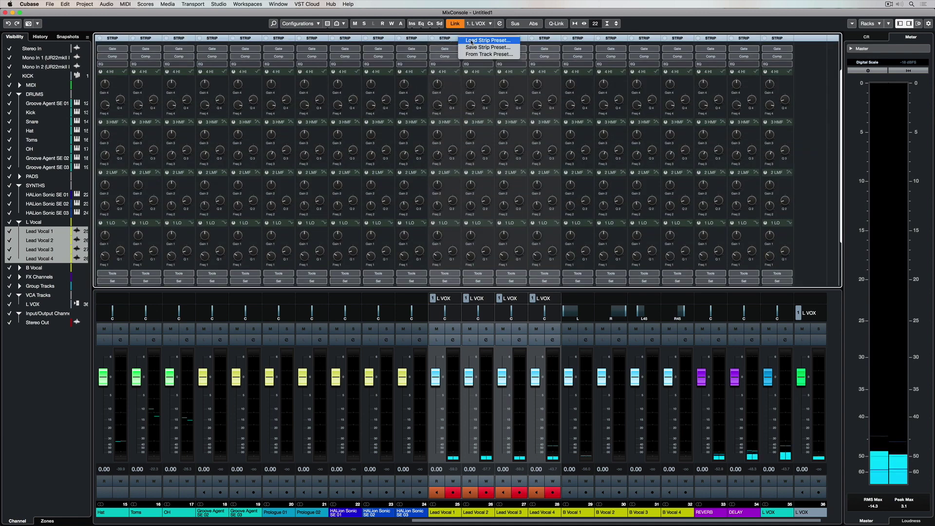
left_click(471, 41)
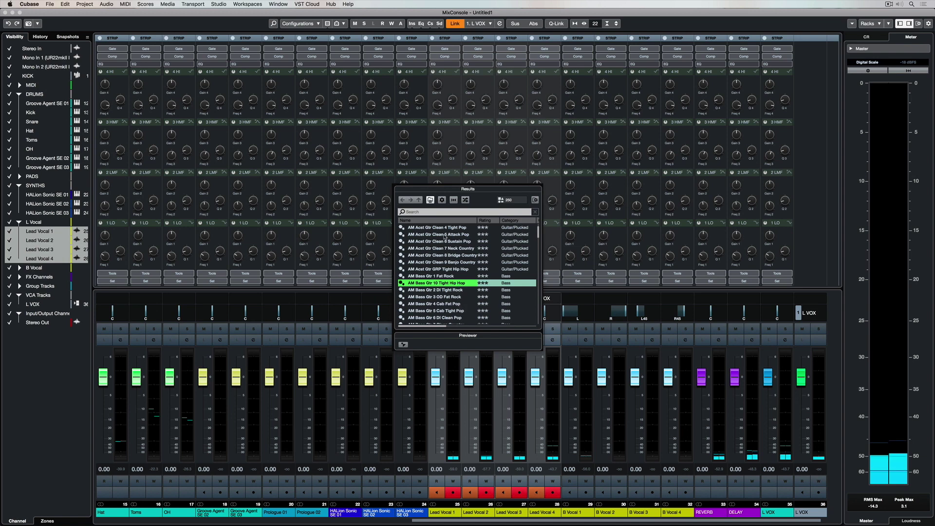
left_click(433, 212)
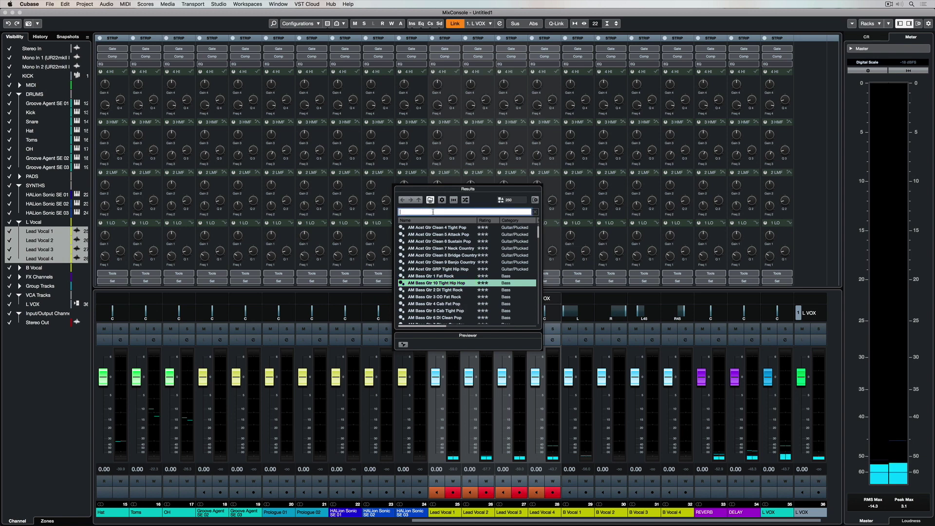
type("vocal")
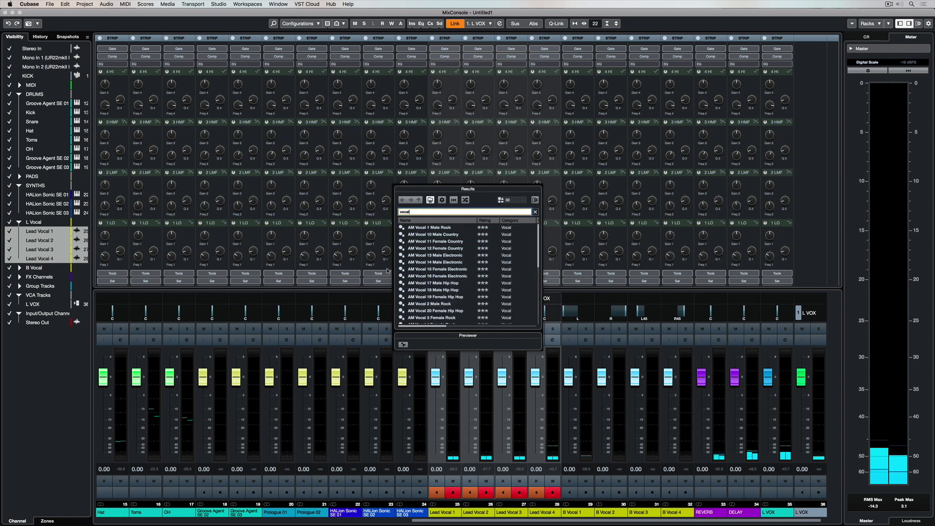
left_click(436, 269)
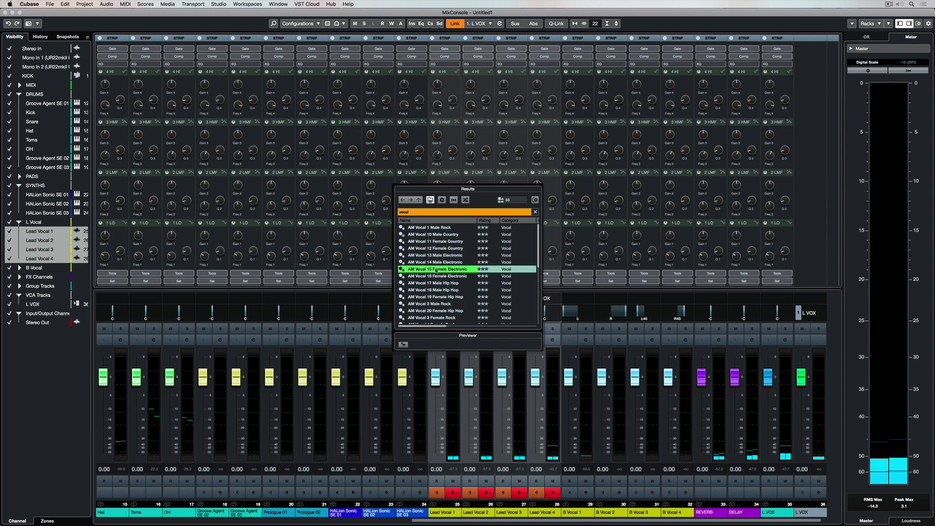
double_click(437, 270)
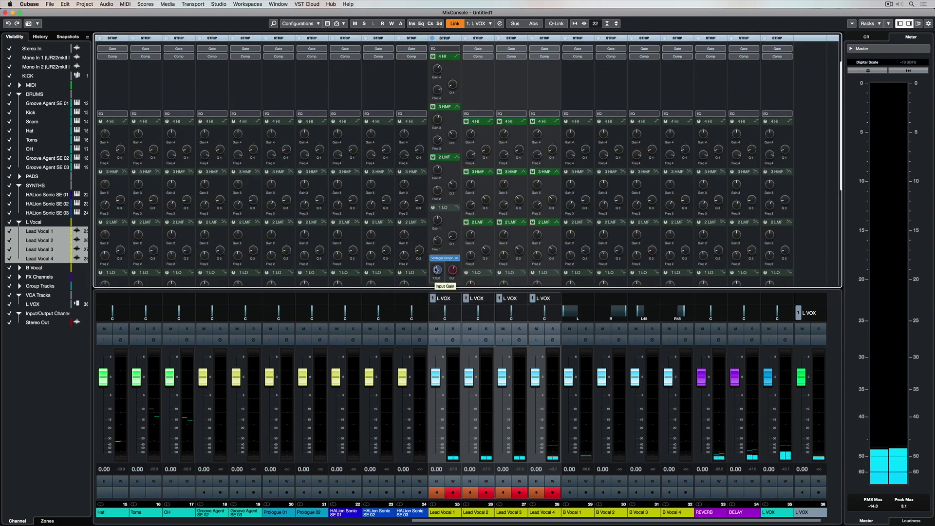
scroll(436, 269, "down", 1)
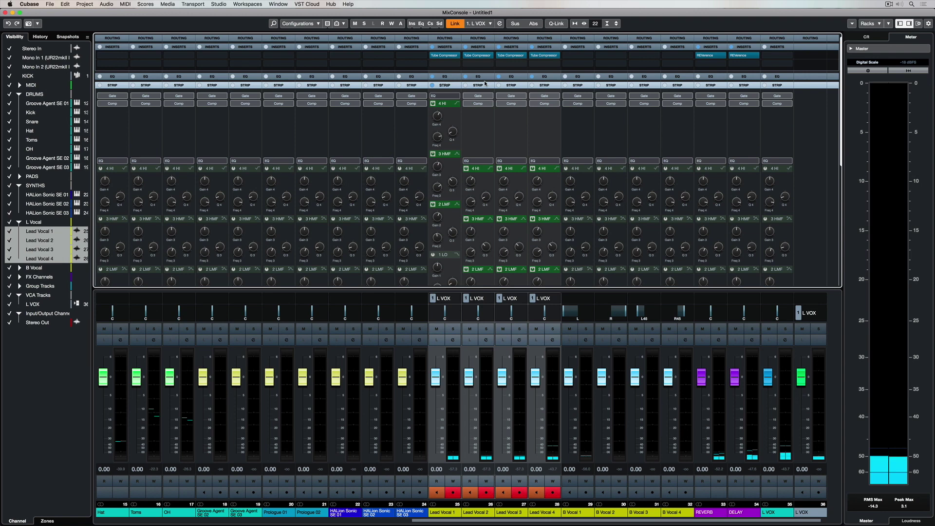
scroll(485, 84, "down", 10)
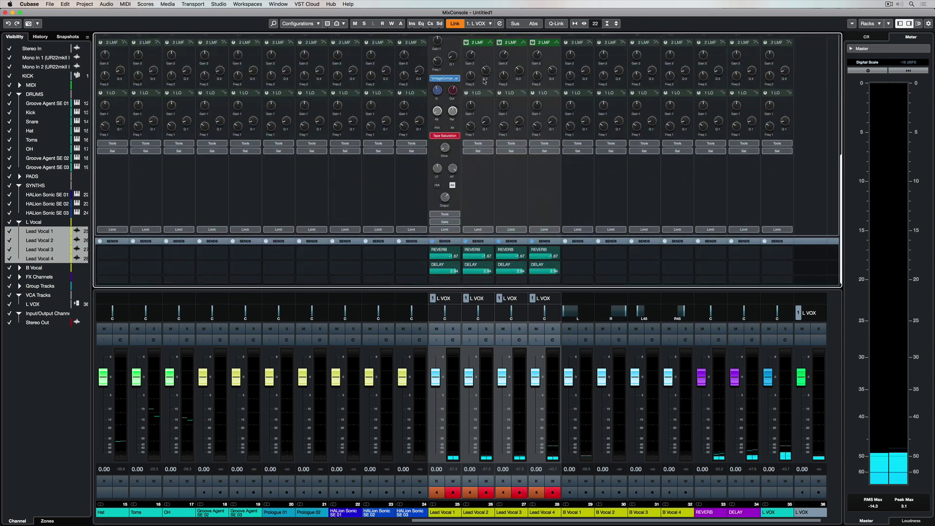
- In Lead Vocal 1's channel settings, load Tube Compressor and switch Tape Sat to Magneto II
left_click(452, 339)
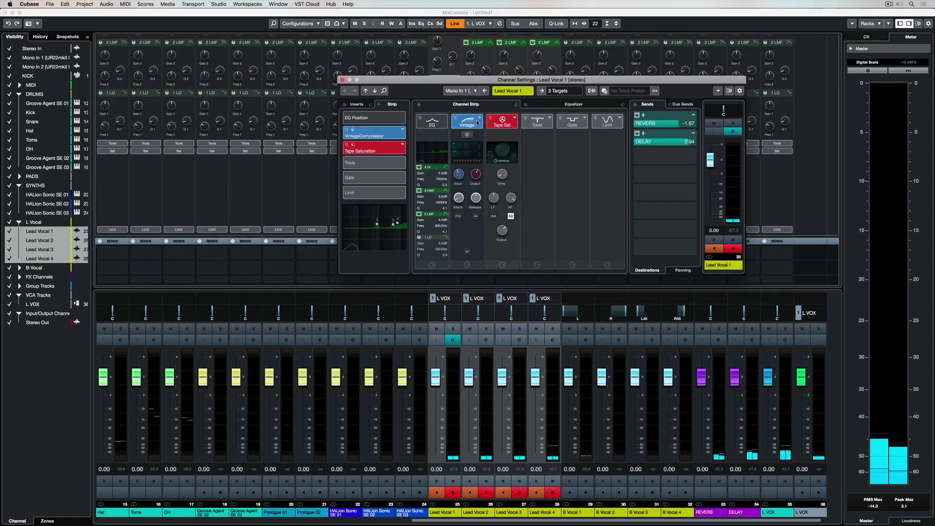
left_click(480, 118)
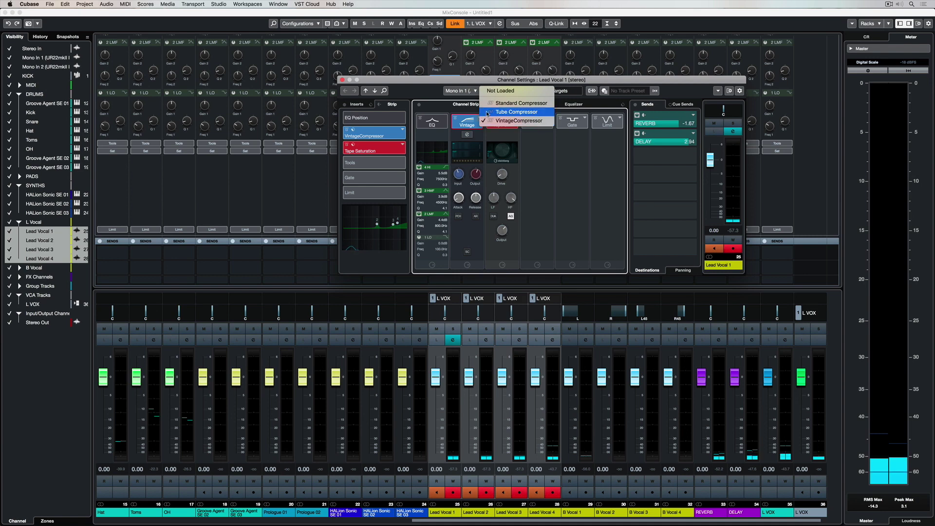
left_click(487, 112)
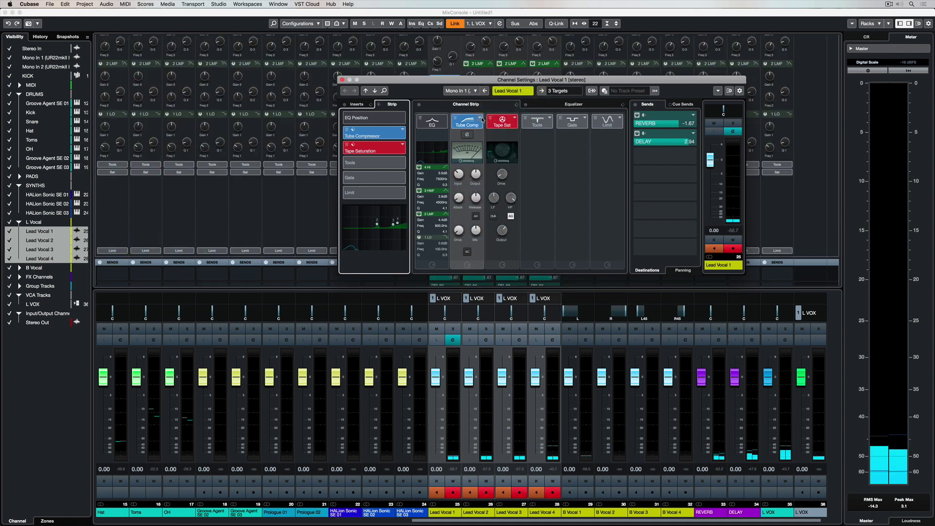
left_click(515, 118)
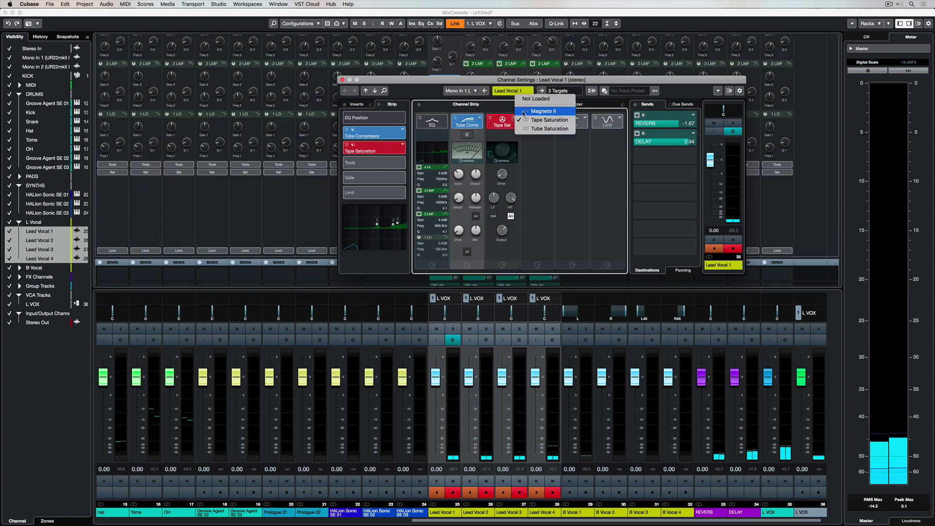
left_click(524, 112)
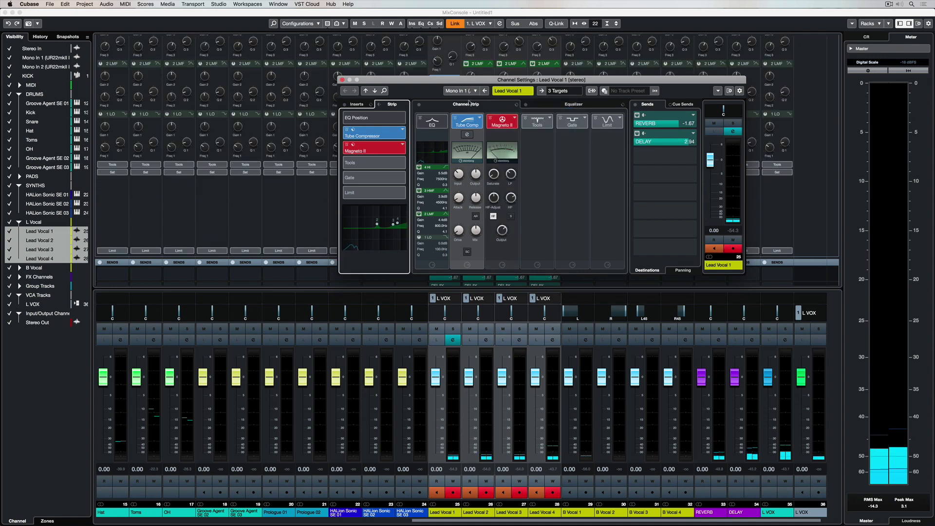
- Check which linked channels receive the settings, then close the channel settings window
left_click(542, 91)
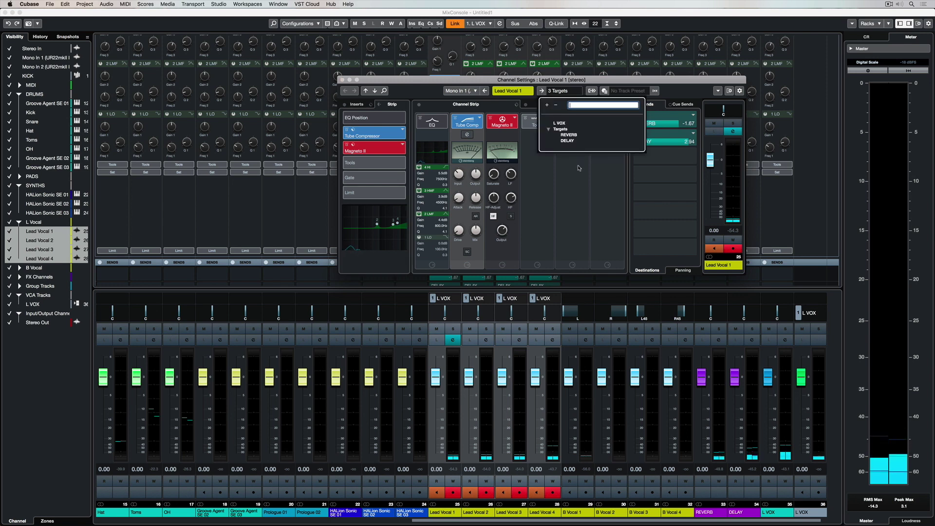
key("Escape")
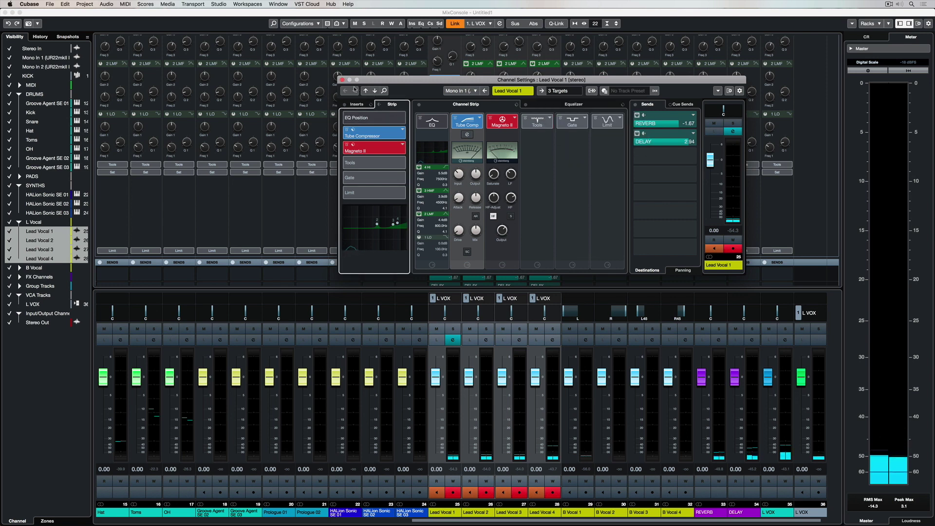
left_click(341, 80)
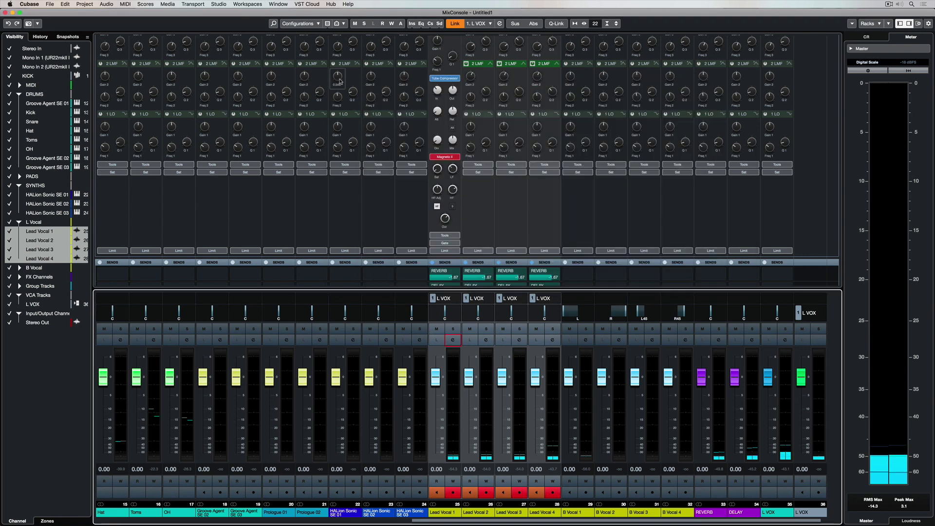
scroll(346, 109, "up", 5)
- Return to the project window and collapse the DRUMS and Input/Output Channels folders
left_click(445, 77)
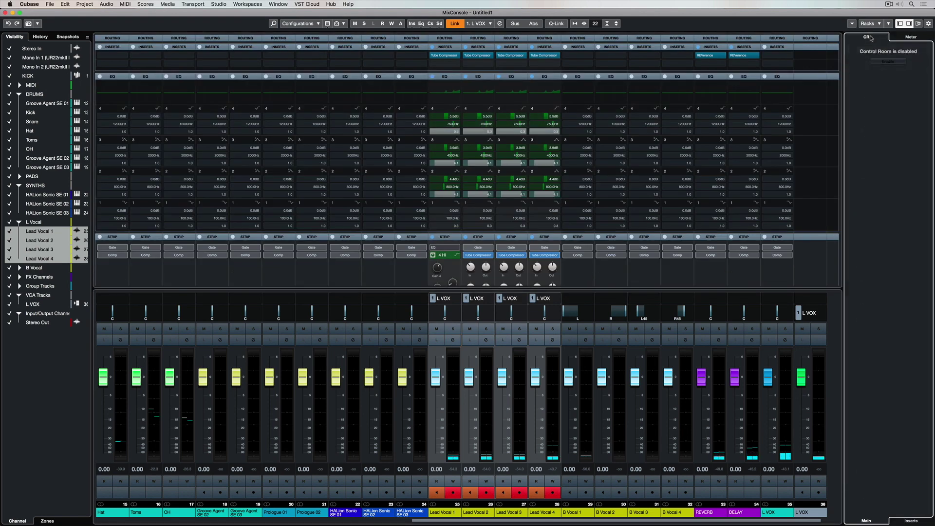
key("F3")
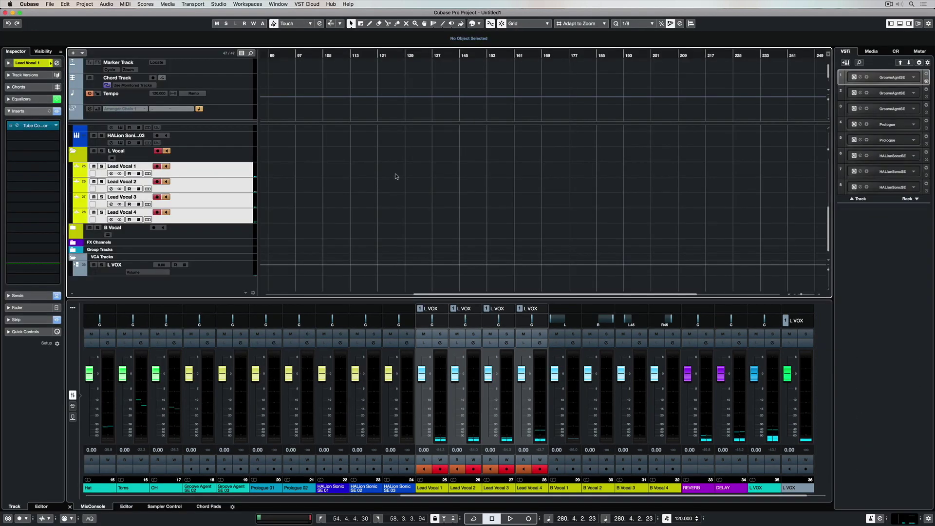
left_click(197, 154)
scroll(76, 213, "up", 6)
left_click(73, 190)
left_click(72, 135)
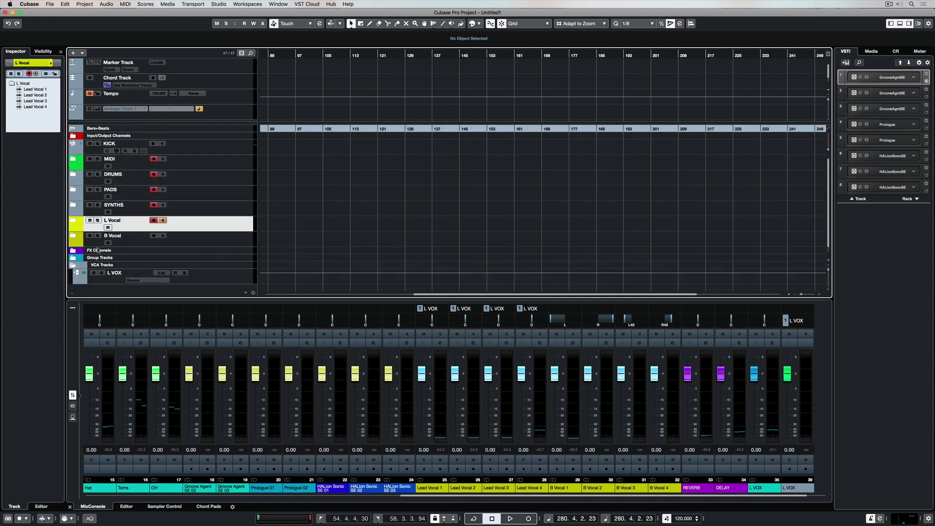
- Colour the VCA Tracks folder green from the Inspector's Colorize palette
left_click(77, 266)
left_click(51, 63)
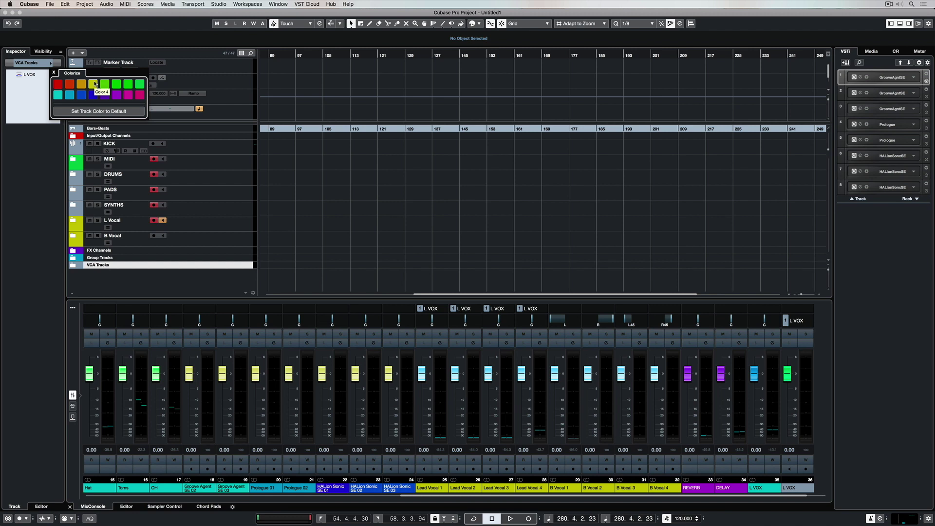
left_click(129, 84)
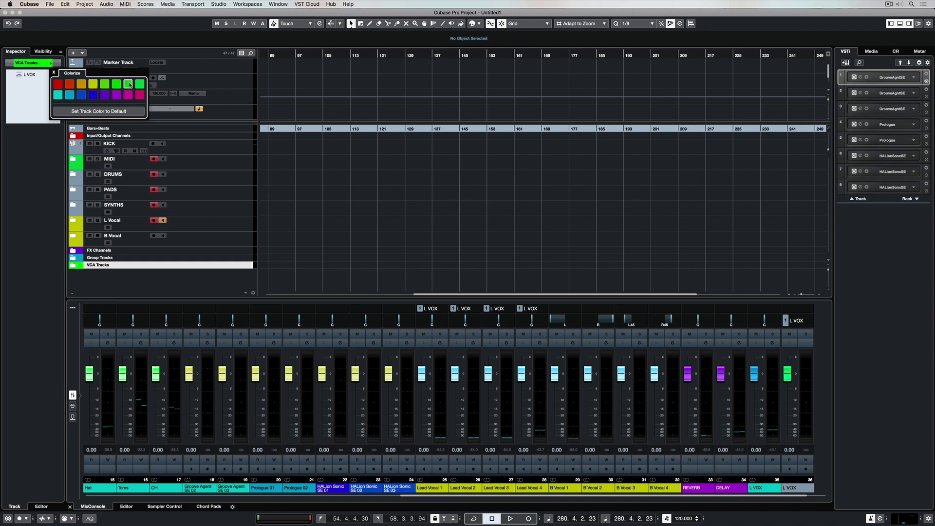
left_click(176, 284)
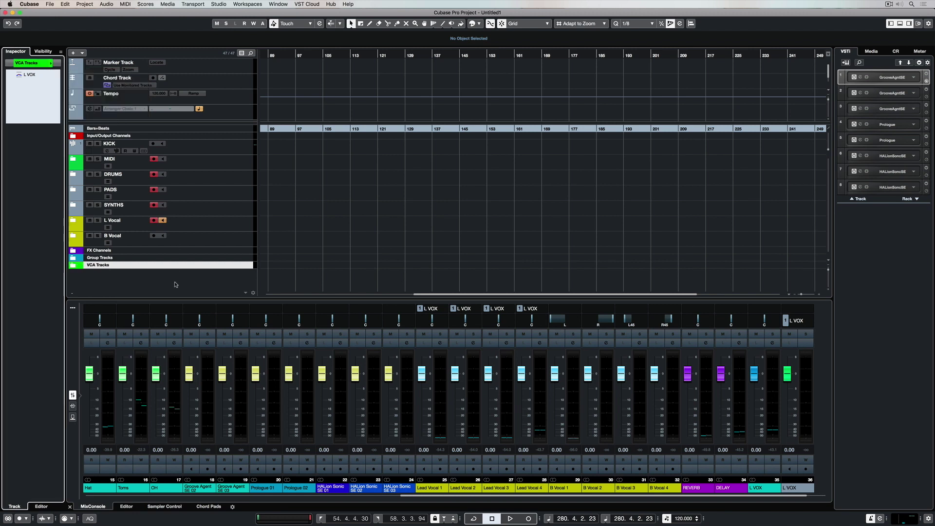
left_click(49, 5)
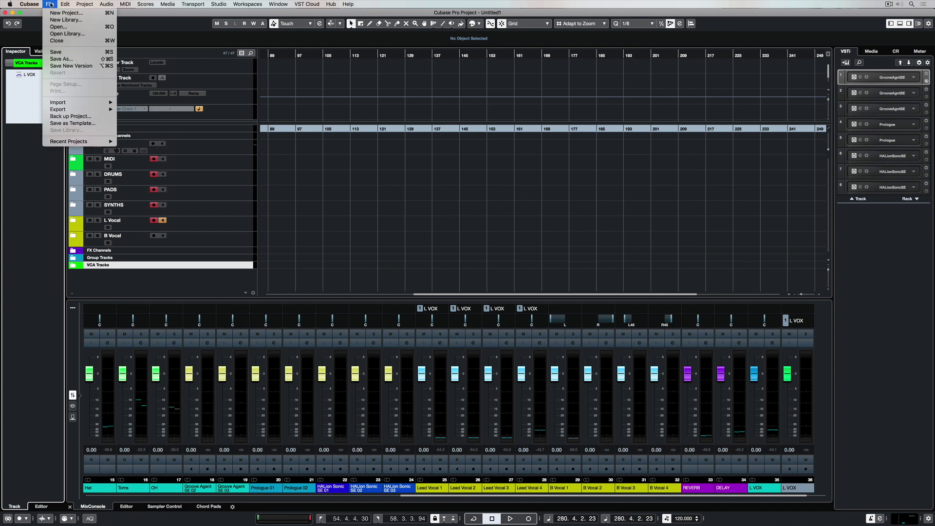
- Save as template with summary 'Template for vocals', category Production, and name 'Vocal'
left_click(73, 123)
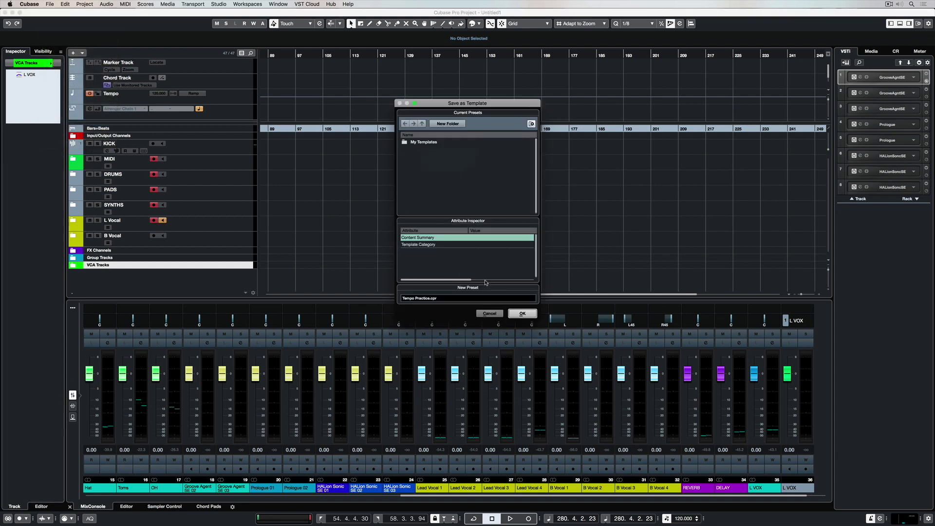
double_click(488, 238)
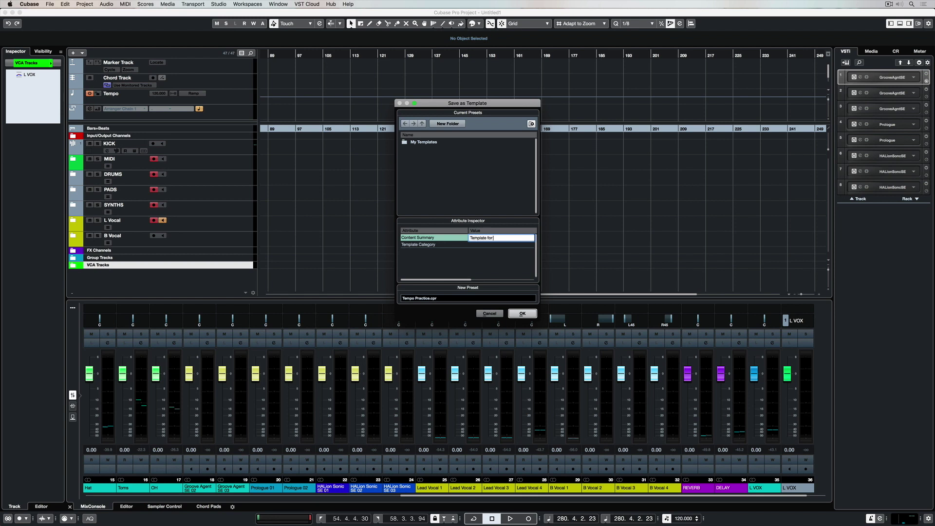
key("Return")
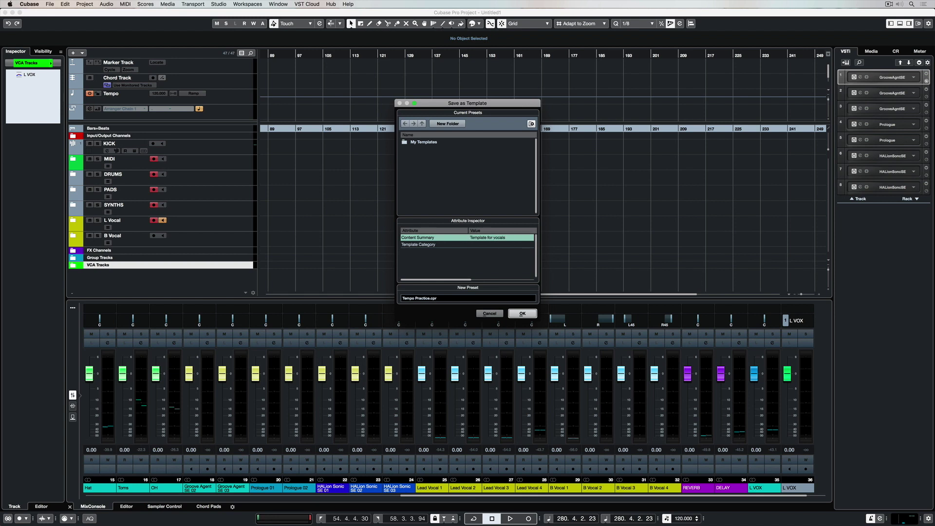
left_click(440, 245)
left_click(473, 246)
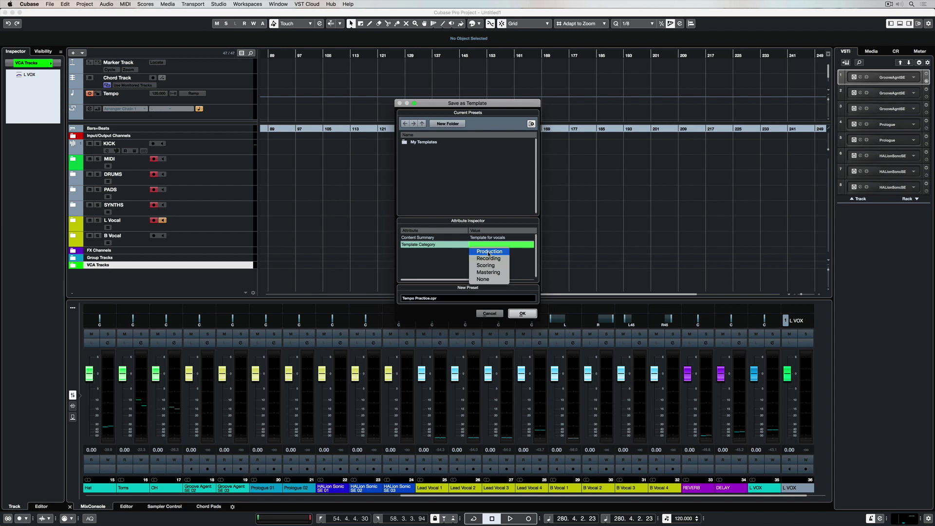
left_click(488, 252)
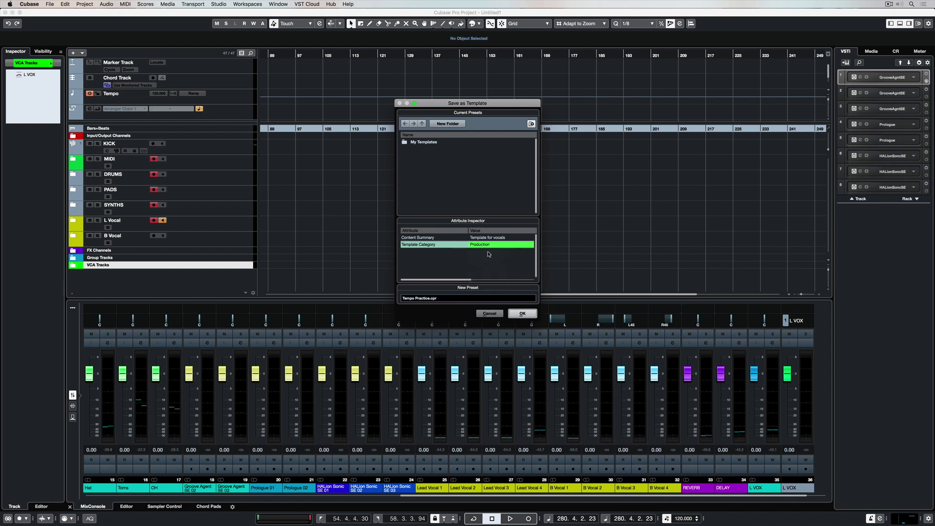
left_click(424, 299)
type("Vocal")
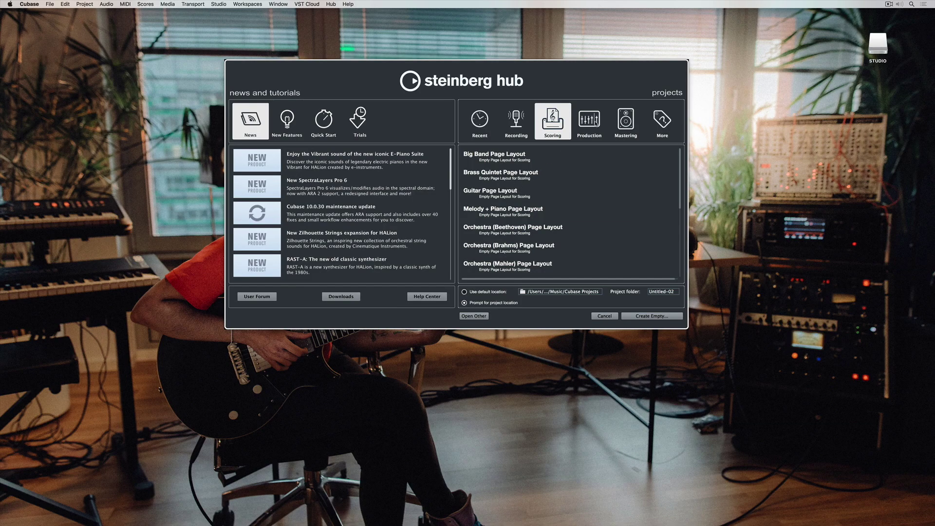
- Create a new project from the Production template Vocal Demo Home in the Creating Templates folder
left_click(596, 124)
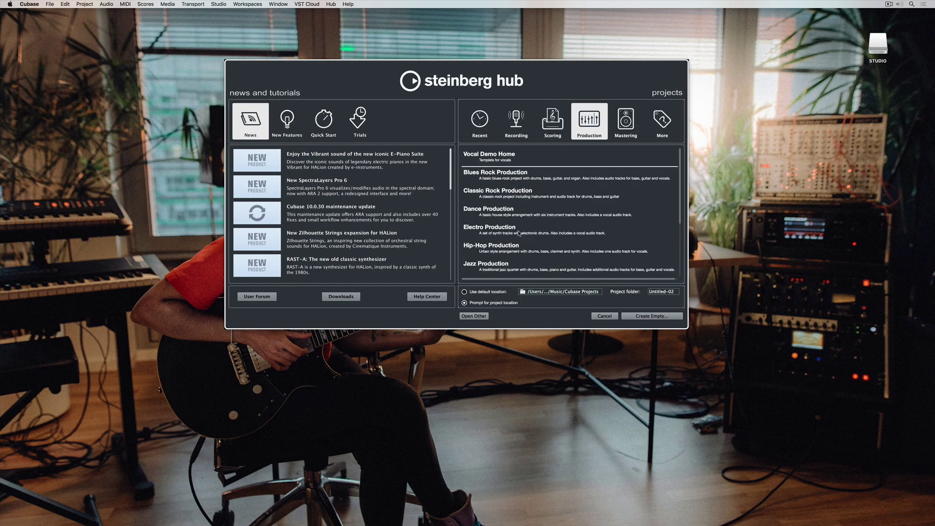
scroll(519, 227, "down", 5)
scroll(519, 232, "up", 5)
left_click(508, 157)
left_click(652, 316)
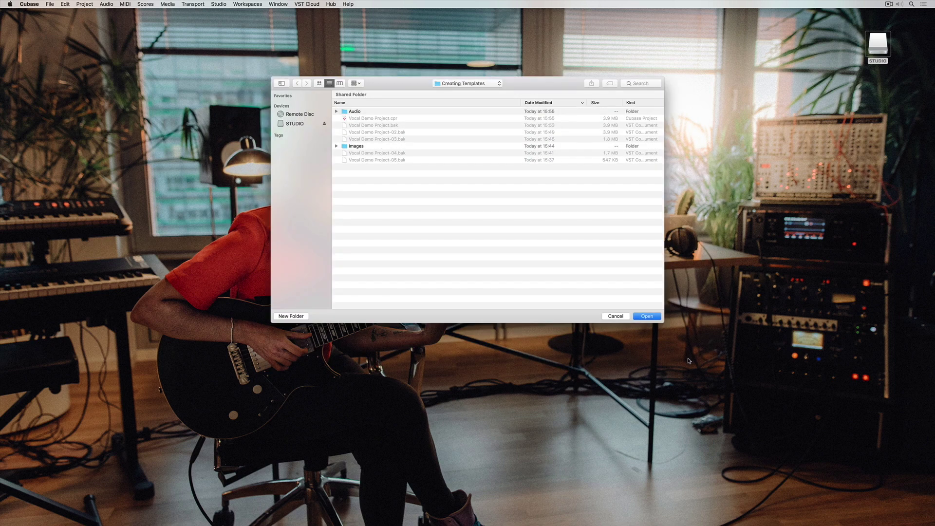
left_click(647, 316)
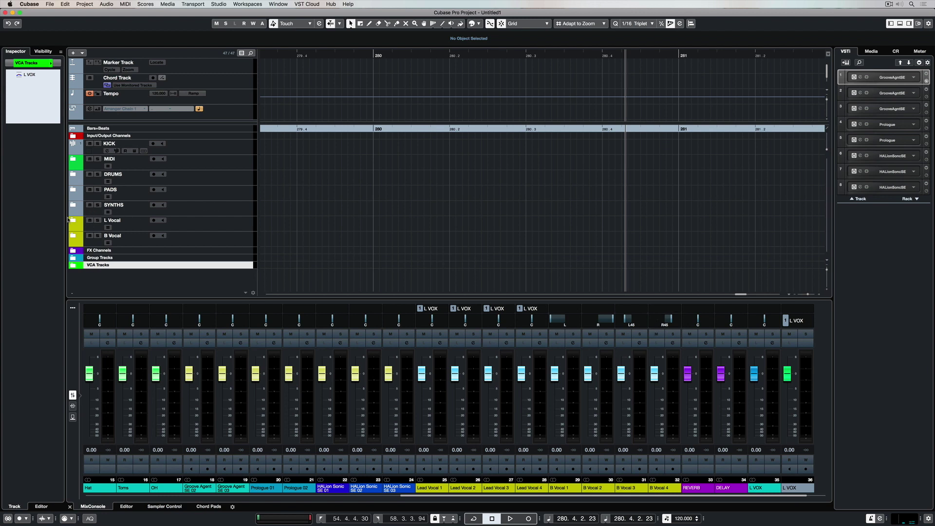
- Expand L Vocal and record a short take on Lead Vocal 1
left_click(72, 220)
scroll(205, 211, "down", 3)
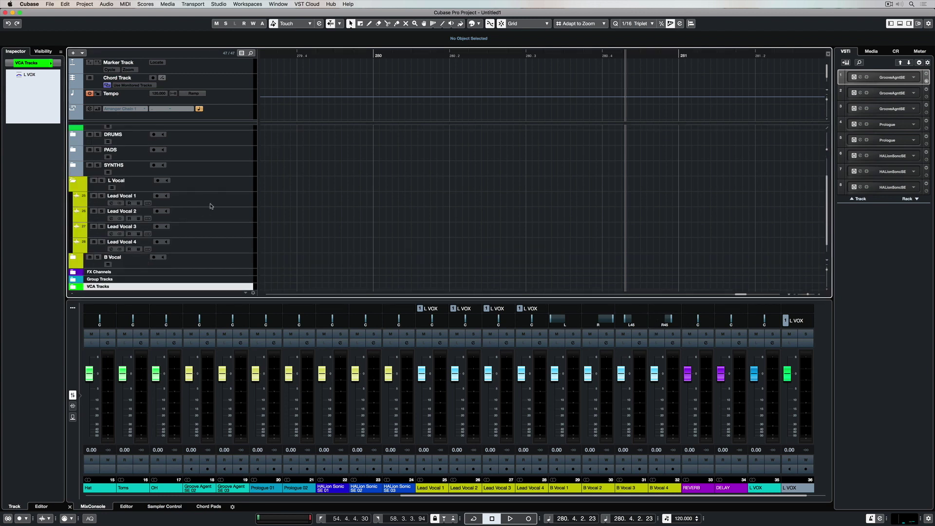
left_click(212, 203)
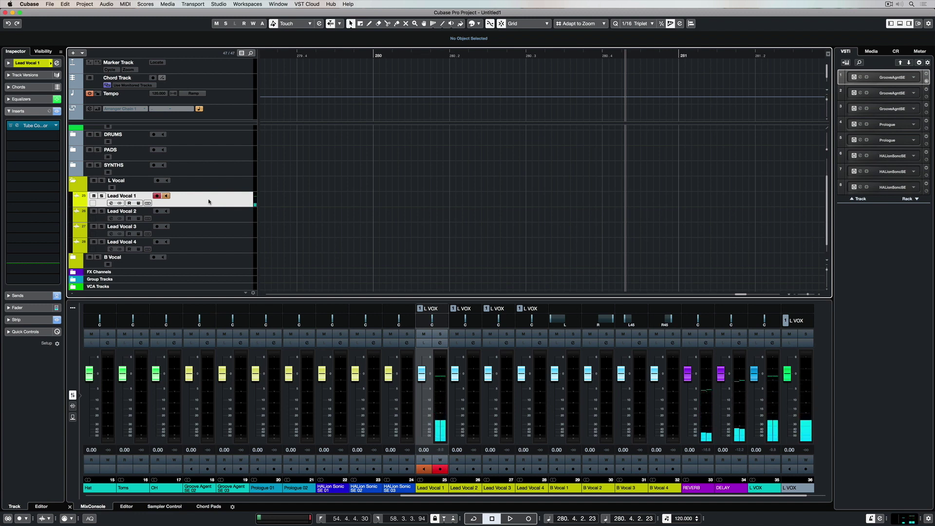
key("KP_Multiply")
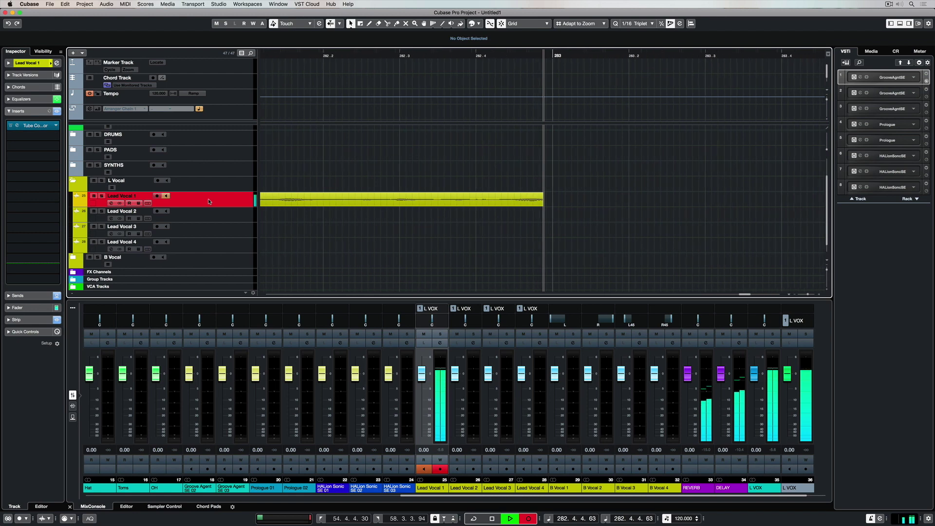
key("space")
- Open the MixConsole and activate the 1. L VOX link group
key("F3")
left_click(485, 24)
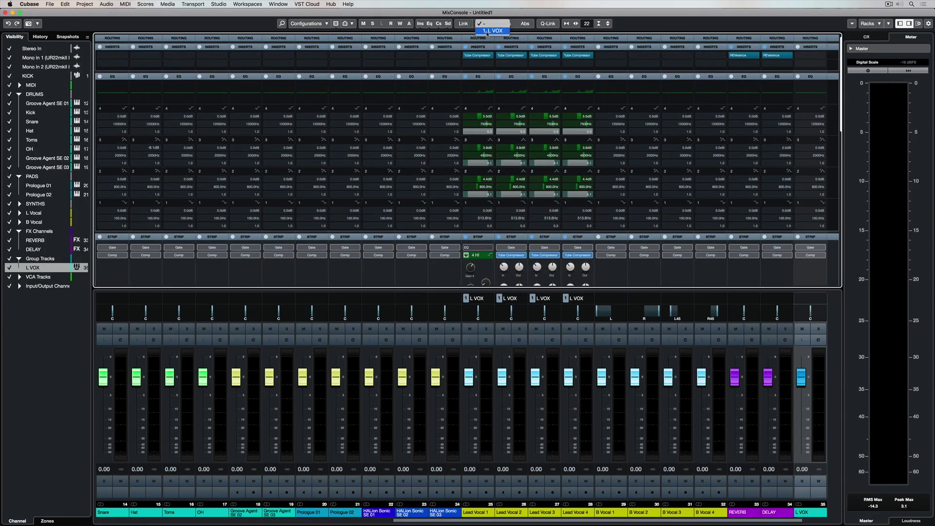
left_click(489, 30)
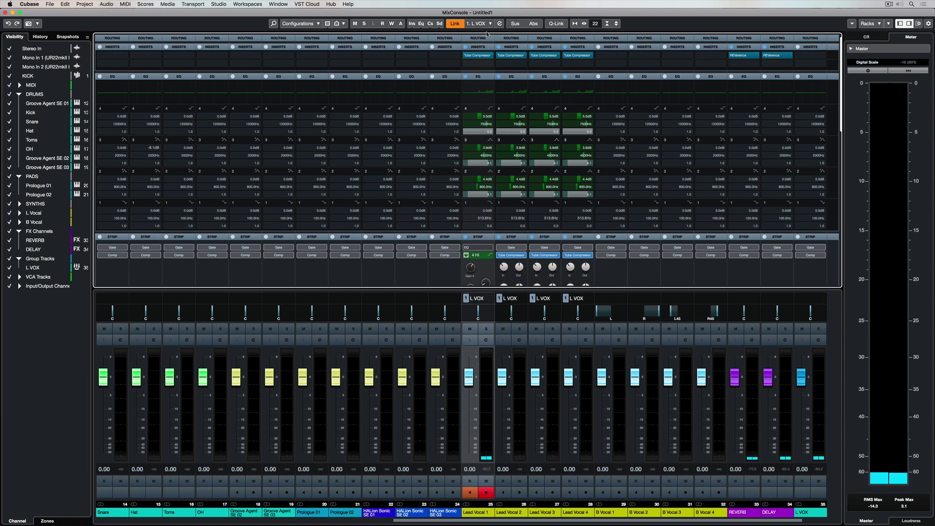